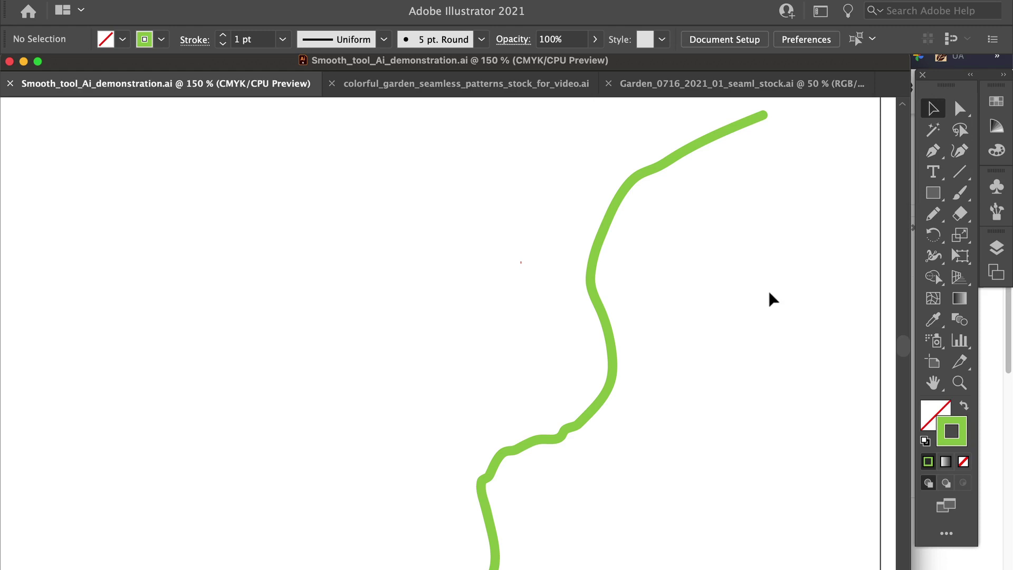
# Swap the Pencil for the Smooth Tool and drag it over the unselected green vine, which stays unchanged
pyautogui.click(933, 214)
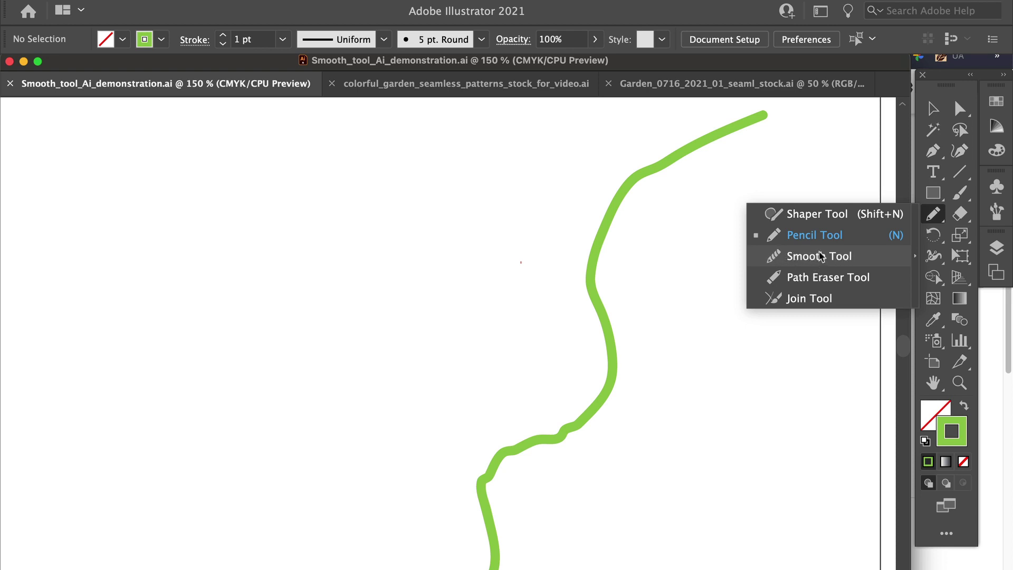
pyautogui.click(820, 257)
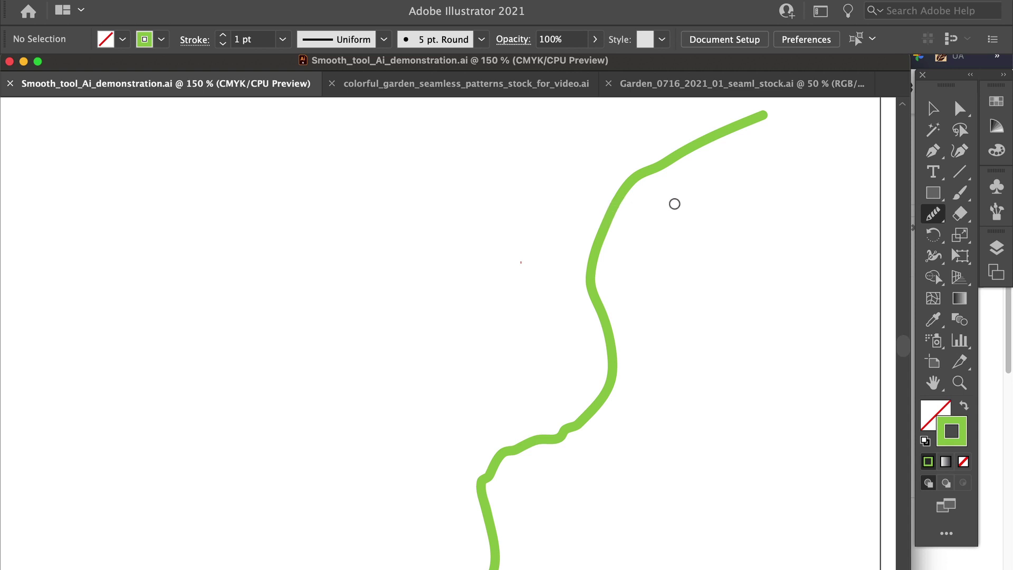
pyautogui.moveTo(667, 165); pyautogui.dragTo(606, 195)
# Paint a short hook-shaped green stroke right of the vine, select all, and smooth its upper curve
pyautogui.click(959, 193)
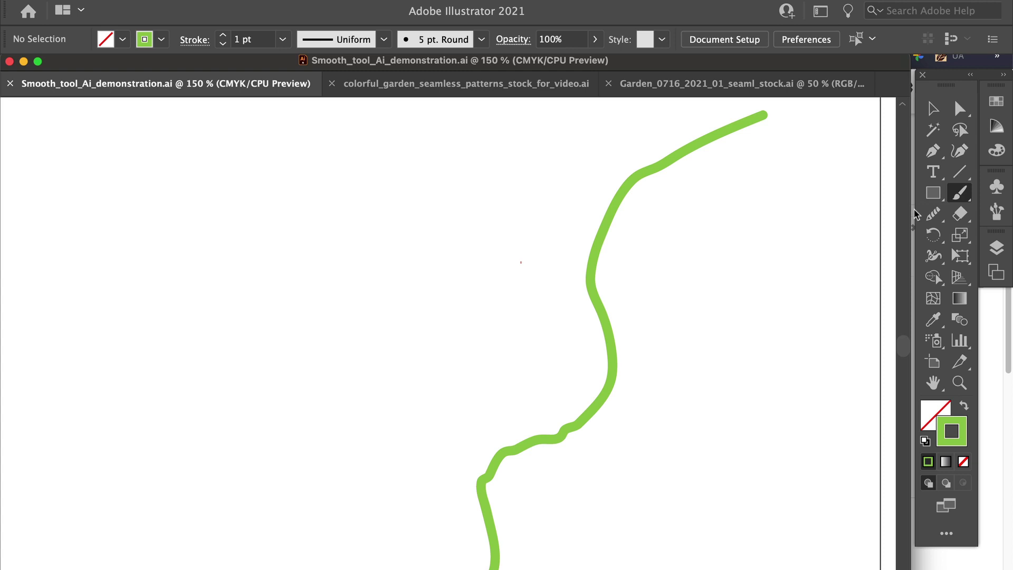
pyautogui.moveTo(798, 199)
pyautogui.mouseDown()
pyautogui.moveTo(760, 252)
pyautogui.moveTo(749, 315)
pyautogui.mouseUp()
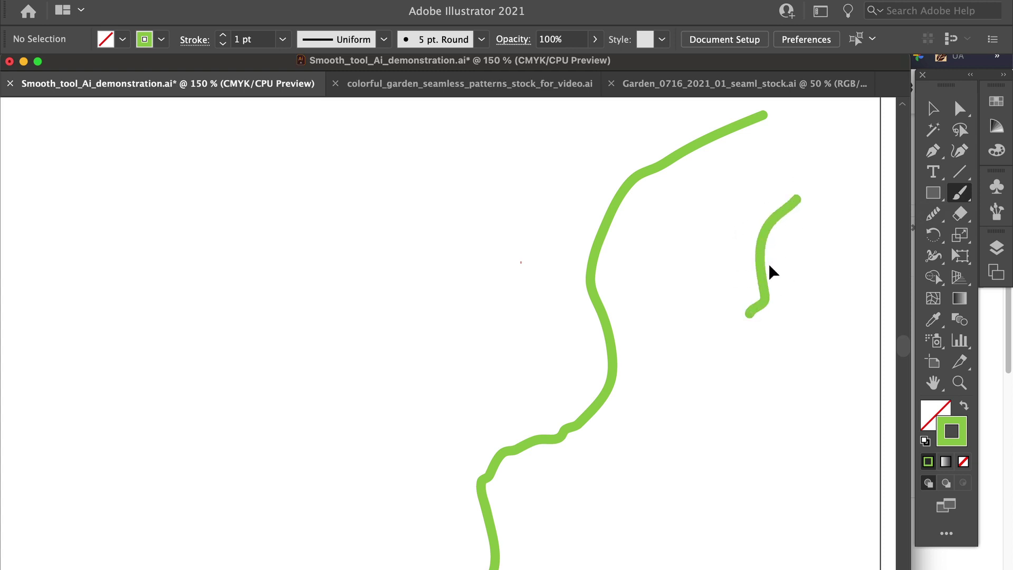
pyautogui.press('super+a')
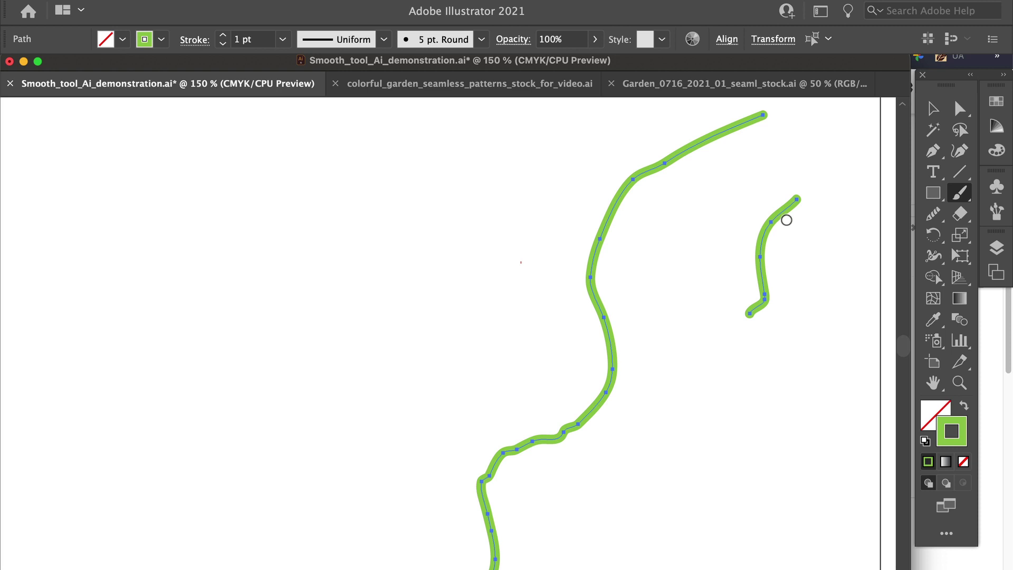
pyautogui.moveTo(775, 217); pyautogui.dragTo(764, 296)
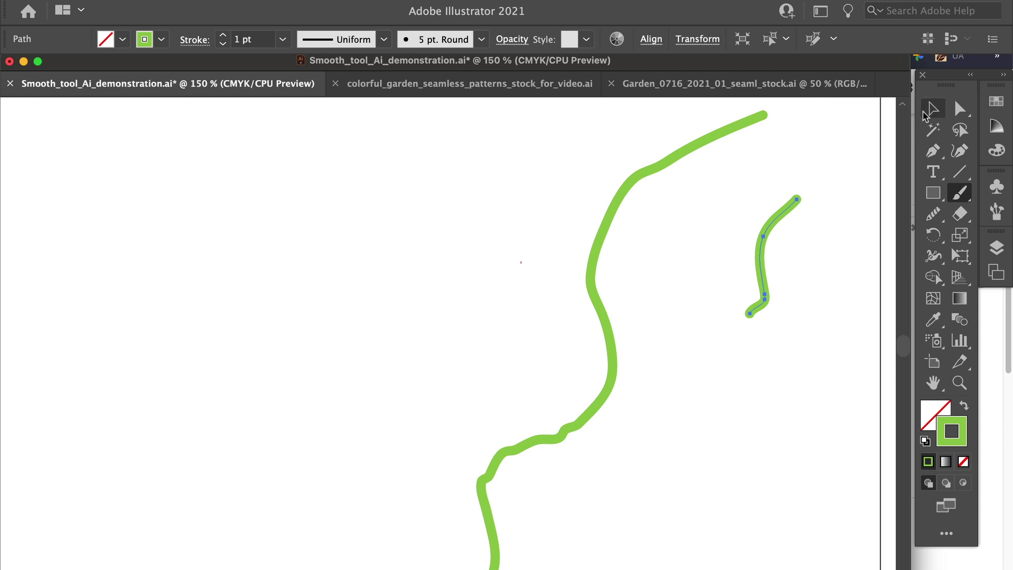
# Delete the short test stroke, then drag the Smooth Tool over empty canvas with nothing selected
pyautogui.press('Delete')
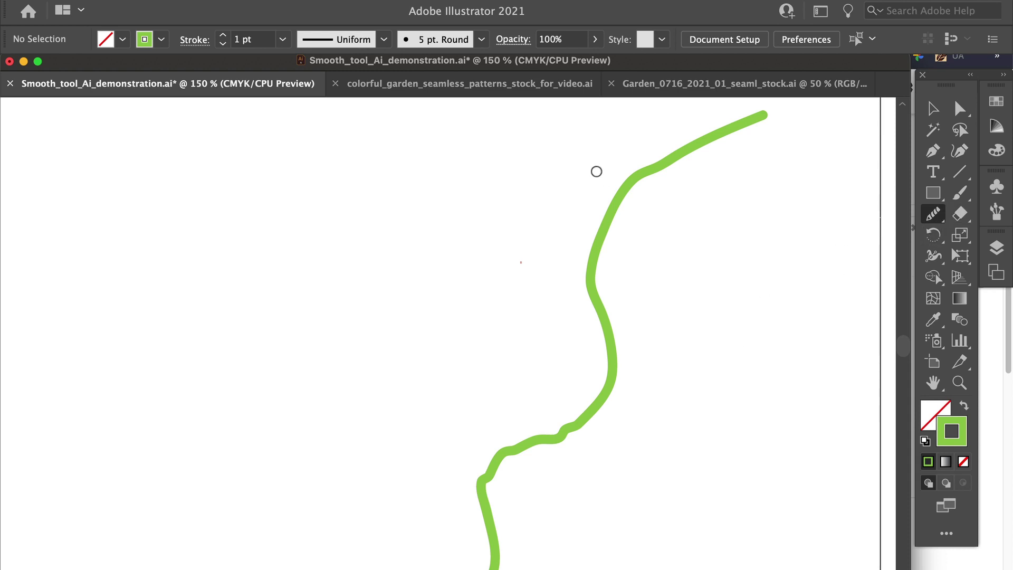
pyautogui.moveTo(609, 153)
pyautogui.mouseDown()
pyautogui.moveTo(539, 208)
pyautogui.moveTo(522, 278)
pyautogui.mouseUp()
pyautogui.moveTo(552, 315)
pyautogui.mouseDown()
pyautogui.moveTo(558, 350)
pyautogui.moveTo(517, 423)
pyautogui.mouseUp()
pyautogui.moveTo(621, 191); pyautogui.dragTo(592, 309)
# Select the green vine, smooth its upper and middle sections, then deselect it
pyautogui.keyDown('super'); pyautogui.click(589, 413); pyautogui.keyUp('super')
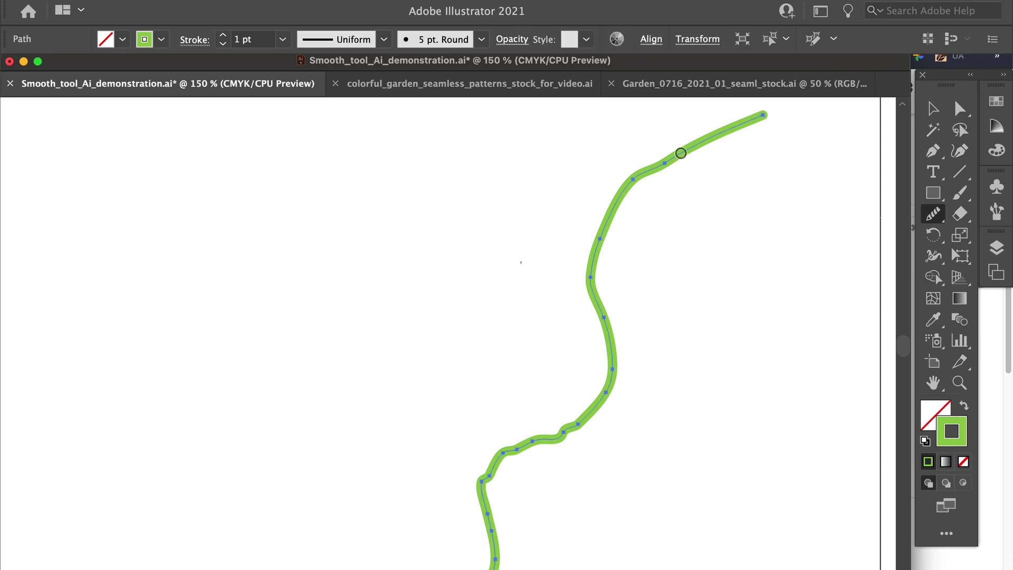
pyautogui.moveTo(680, 153)
pyautogui.mouseDown()
pyautogui.moveTo(646, 163)
pyautogui.moveTo(654, 168)
pyautogui.moveTo(620, 197)
pyautogui.moveTo(642, 187)
pyautogui.moveTo(637, 173)
pyautogui.moveTo(692, 152)
pyautogui.moveTo(625, 193)
pyautogui.moveTo(708, 132)
pyautogui.moveTo(622, 189)
pyautogui.moveTo(622, 210)
pyautogui.moveTo(687, 141)
pyautogui.moveTo(645, 179)
pyautogui.moveTo(589, 298)
pyautogui.moveTo(593, 246)
pyautogui.moveTo(606, 403)
pyautogui.moveTo(522, 453)
pyautogui.moveTo(512, 450)
pyautogui.moveTo(597, 415)
pyautogui.moveTo(492, 451)
pyautogui.moveTo(572, 431)
pyautogui.moveTo(538, 451)
pyautogui.moveTo(558, 436)
pyautogui.moveTo(482, 461)
pyautogui.moveTo(492, 454)
pyautogui.moveTo(462, 512)
pyautogui.moveTo(490, 494)
pyautogui.moveTo(489, 466)
pyautogui.moveTo(492, 538)
pyautogui.moveTo(505, 449)
pyautogui.moveTo(482, 537)
pyautogui.moveTo(498, 508)
pyautogui.moveTo(499, 472)
pyautogui.moveTo(486, 525)
pyautogui.moveTo(495, 455)
pyautogui.moveTo(484, 529)
pyautogui.moveTo(519, 464)
pyautogui.moveTo(491, 470)
pyautogui.moveTo(499, 483)
pyautogui.moveTo(477, 568)
pyautogui.moveTo(489, 465)
pyautogui.moveTo(505, 564)
pyautogui.mouseUp()
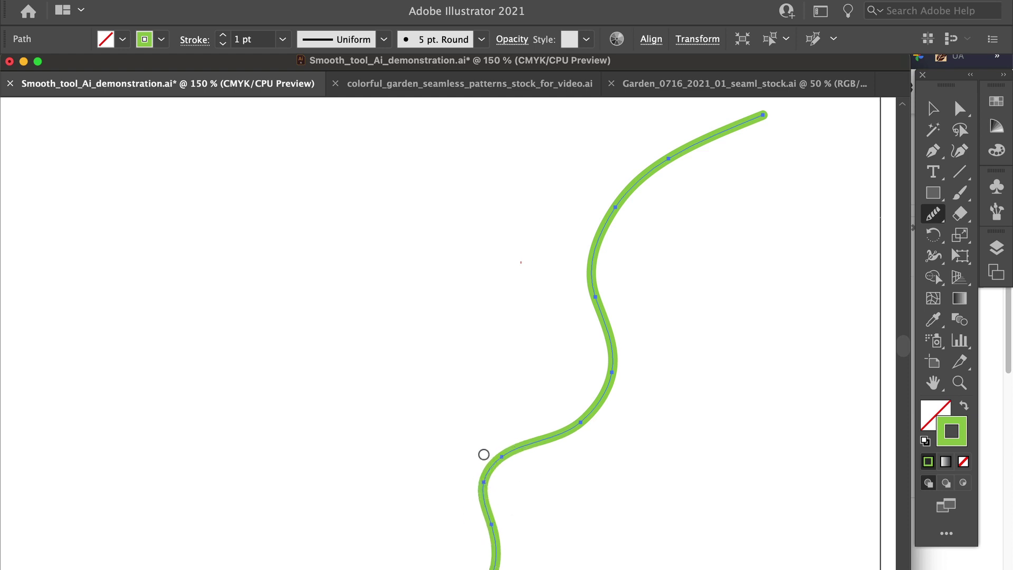
pyautogui.moveTo(484, 454)
pyautogui.mouseDown()
pyautogui.moveTo(599, 391)
pyautogui.moveTo(579, 420)
pyautogui.moveTo(618, 182)
pyautogui.moveTo(642, 176)
pyautogui.moveTo(650, 143)
pyautogui.mouseUp()
pyautogui.press('v')
pyautogui.click(731, 453)
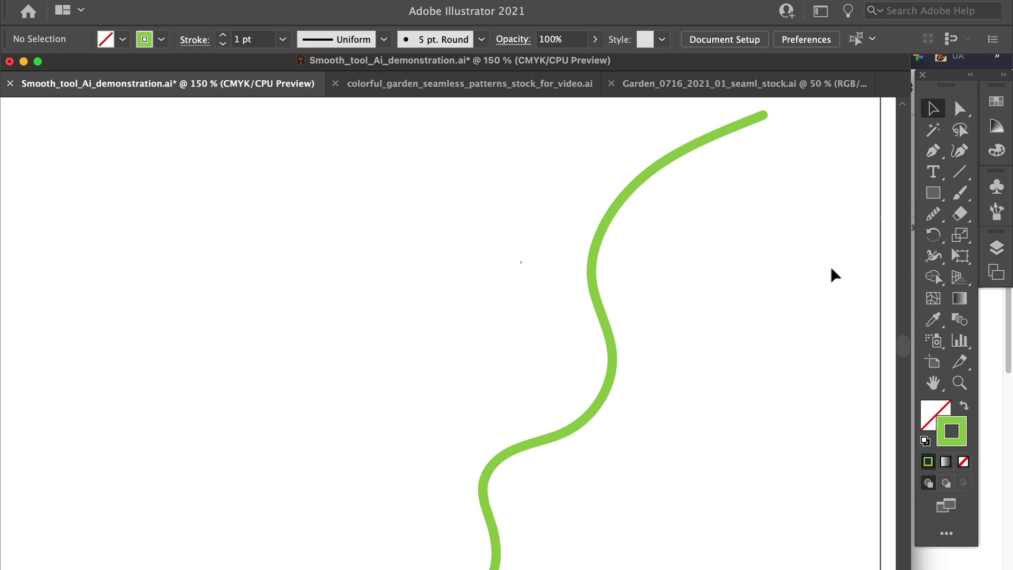
pyautogui.doubleClick(932, 214)
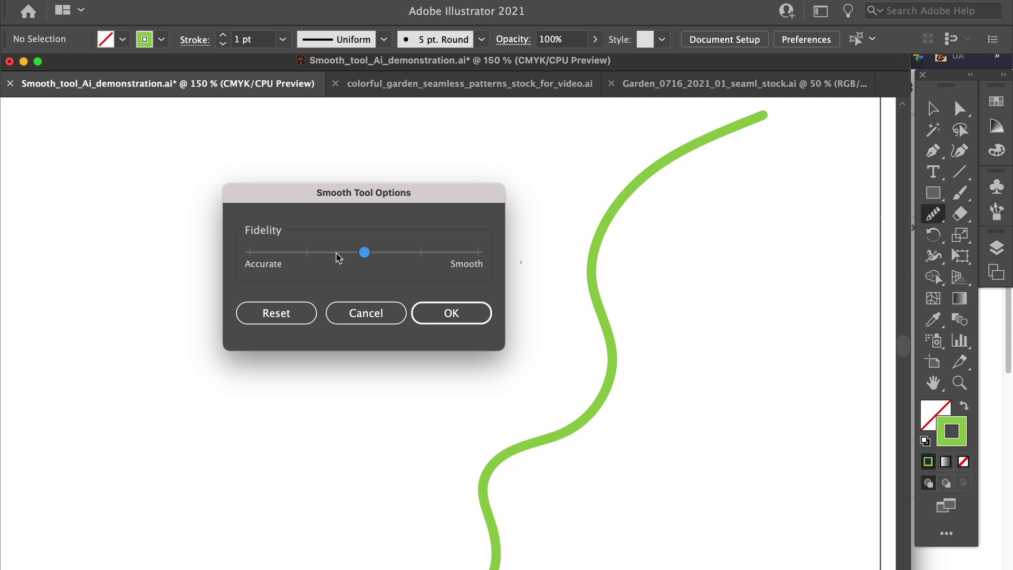
pyautogui.click(457, 323)
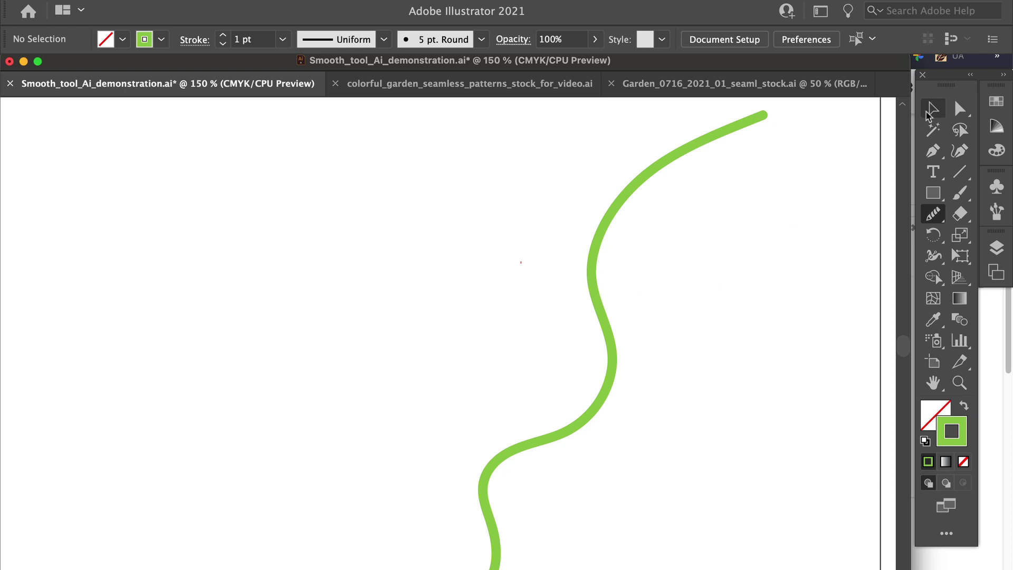
# Switch to colorful_garden_seamless_patterns_stock_for_video.ai and enter the pattern artwork's group
pyautogui.click(930, 110)
pyautogui.click(428, 85)
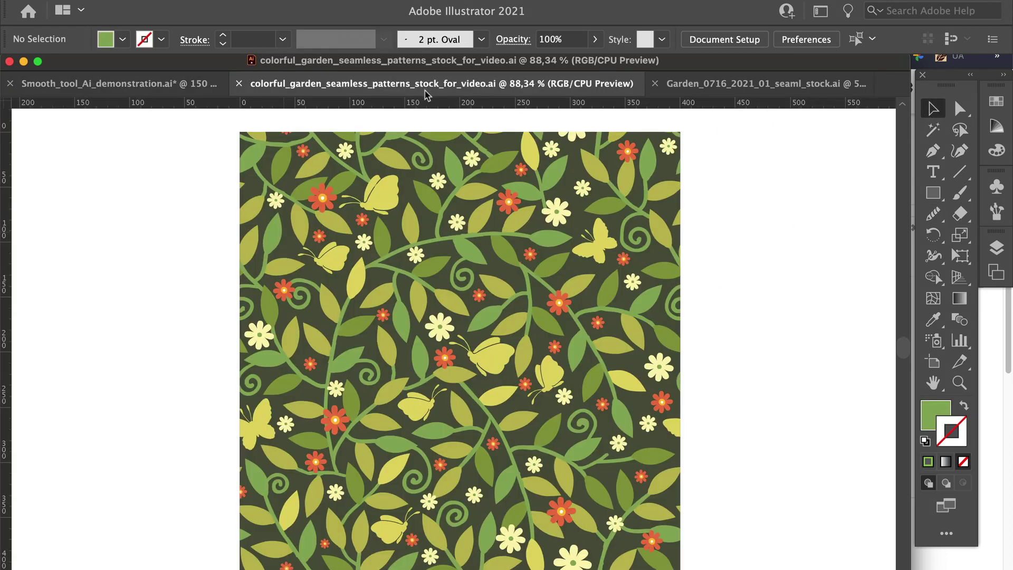
pyautogui.click(486, 361)
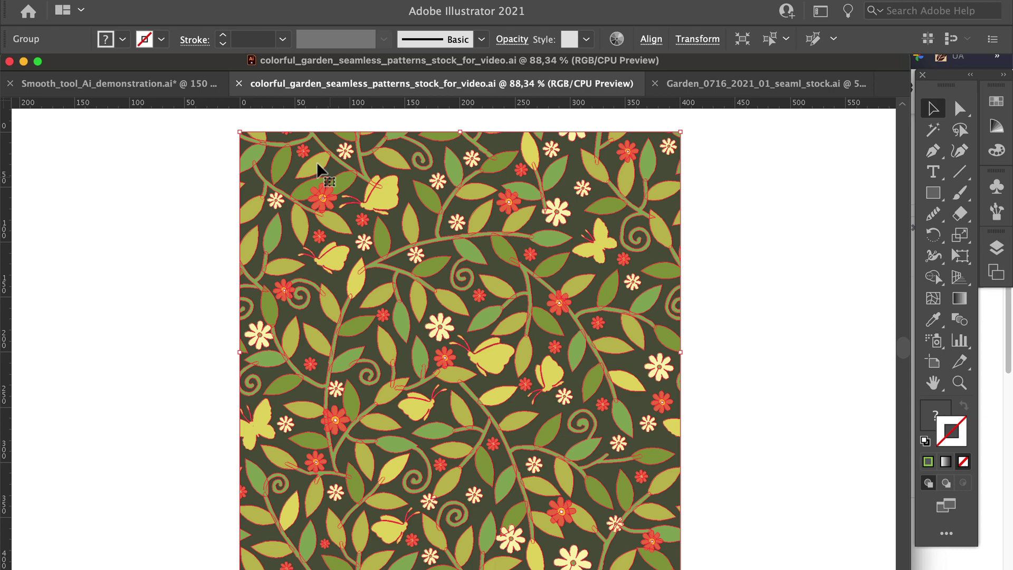
pyautogui.doubleClick(422, 335)
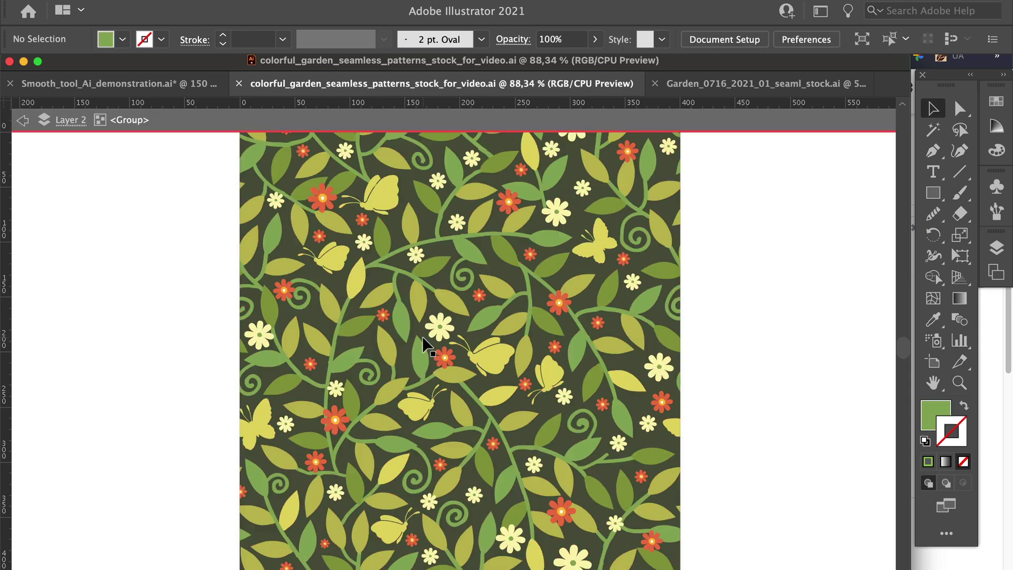
pyautogui.click(433, 328)
# Isolate two deeper nested groups, undoing an accidental nudge of the pattern
pyautogui.doubleClick(442, 324)
pyautogui.moveTo(439, 325); pyautogui.dragTo(445, 340)
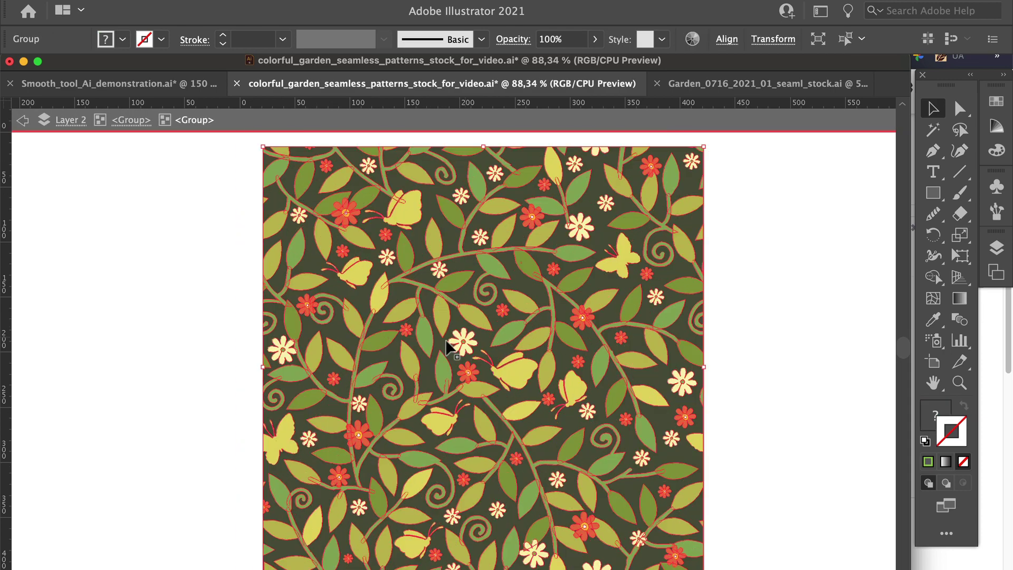
pyautogui.hotkey('ctrl', 'z')
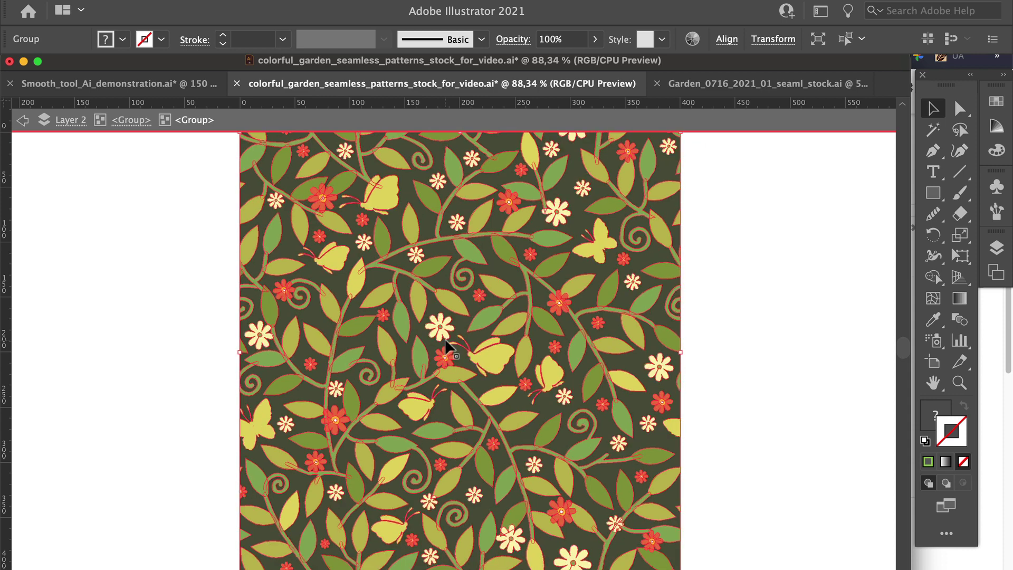
pyautogui.doubleClick(450, 347)
pyautogui.click(456, 341)
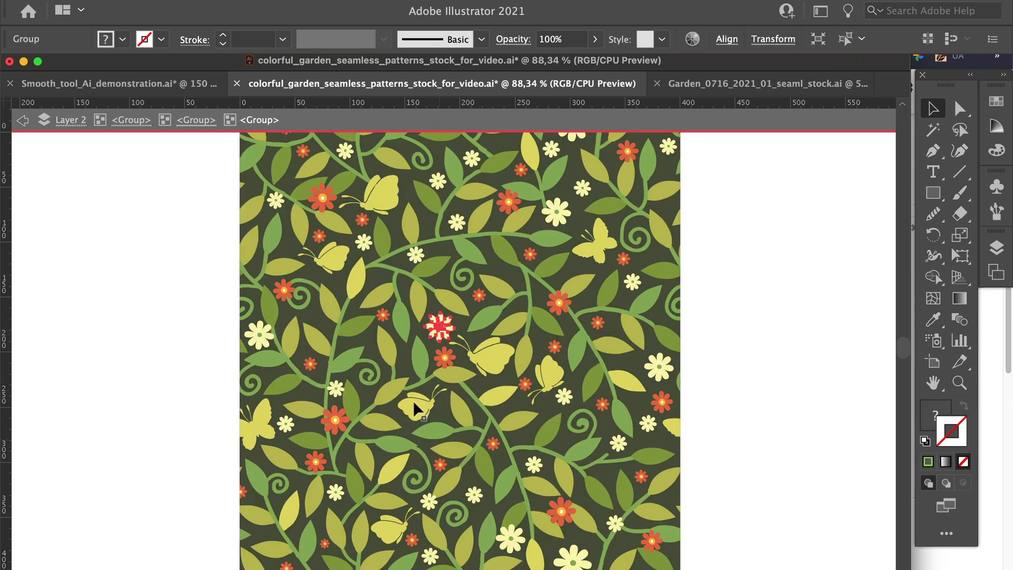
pyautogui.click(167, 303)
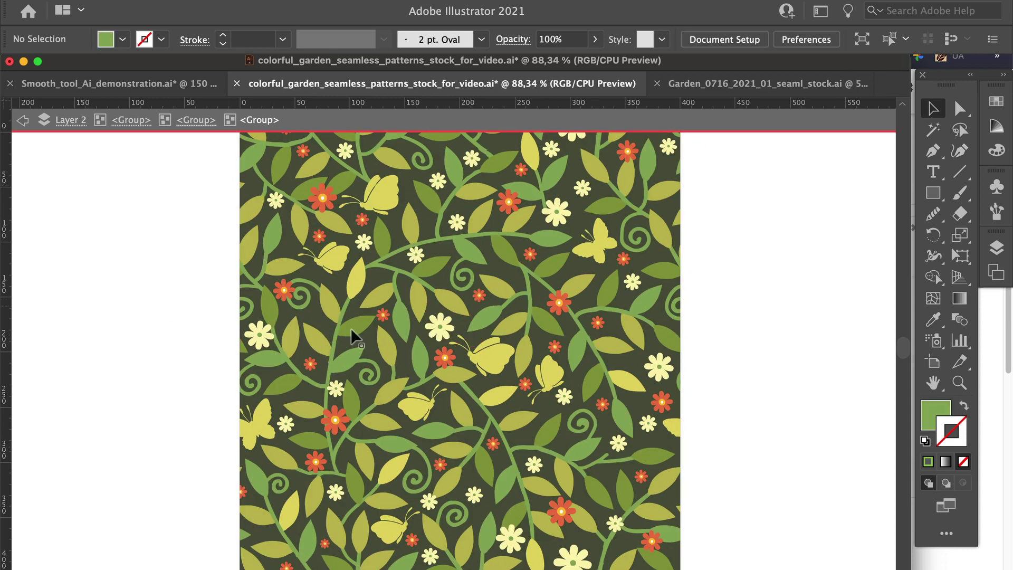
pyautogui.click(932, 382)
pyautogui.press('z')
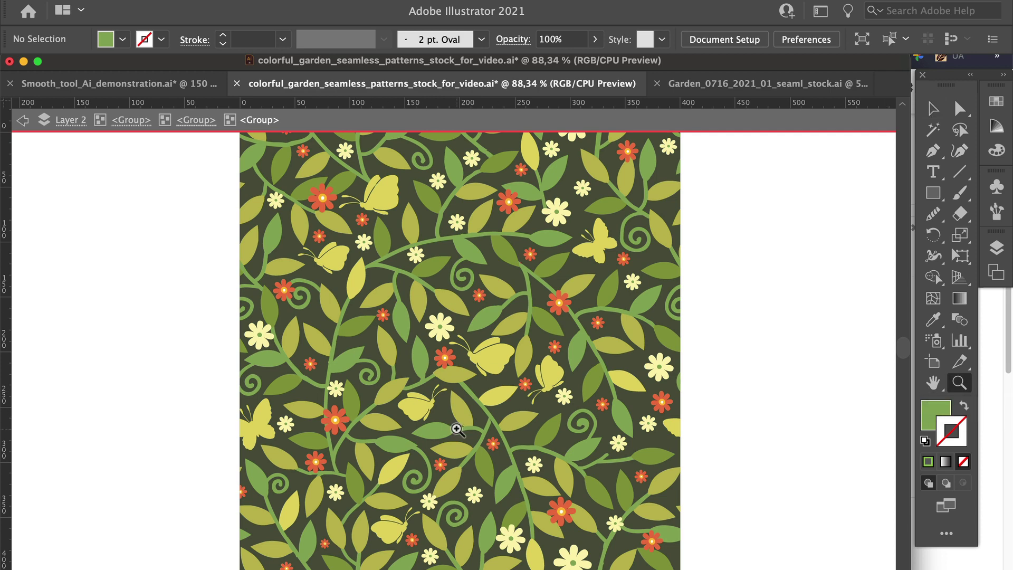
# Zoom in close on the vine stems and select a group of leaves and vines
pyautogui.click(376, 387)
pyautogui.click(437, 324)
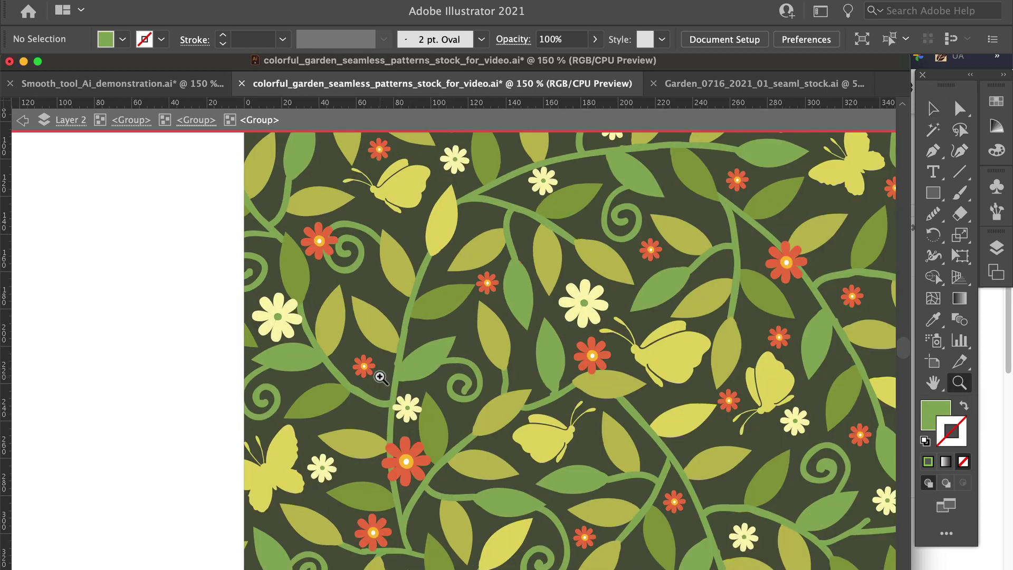
pyautogui.click(414, 375)
pyautogui.click(442, 325)
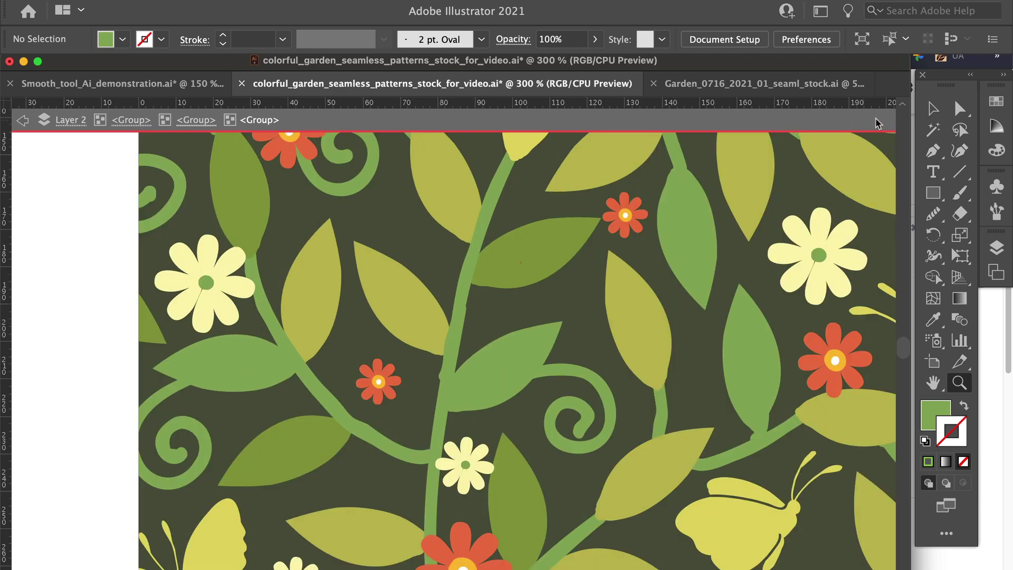
pyautogui.click(932, 108)
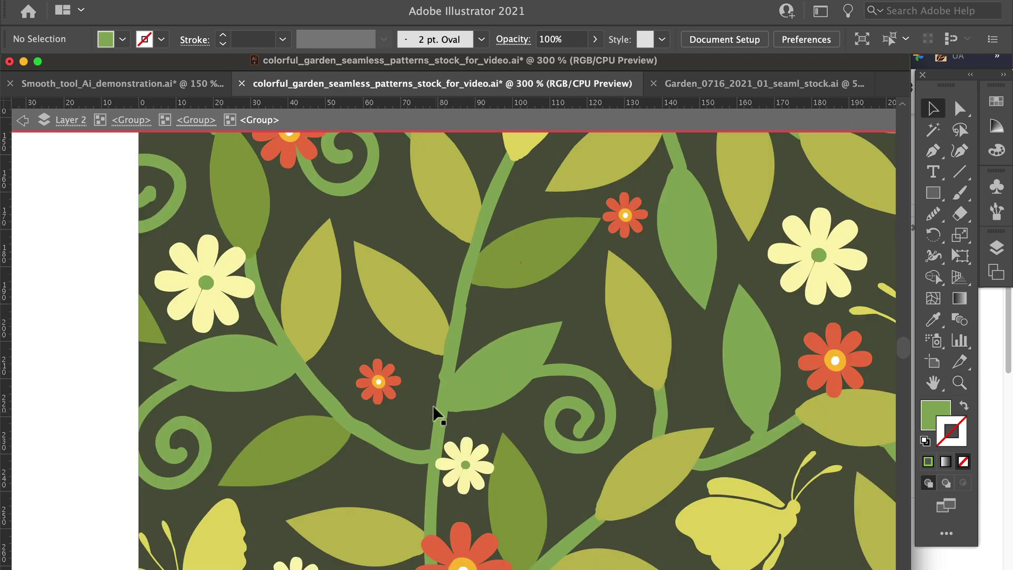
pyautogui.click(505, 394)
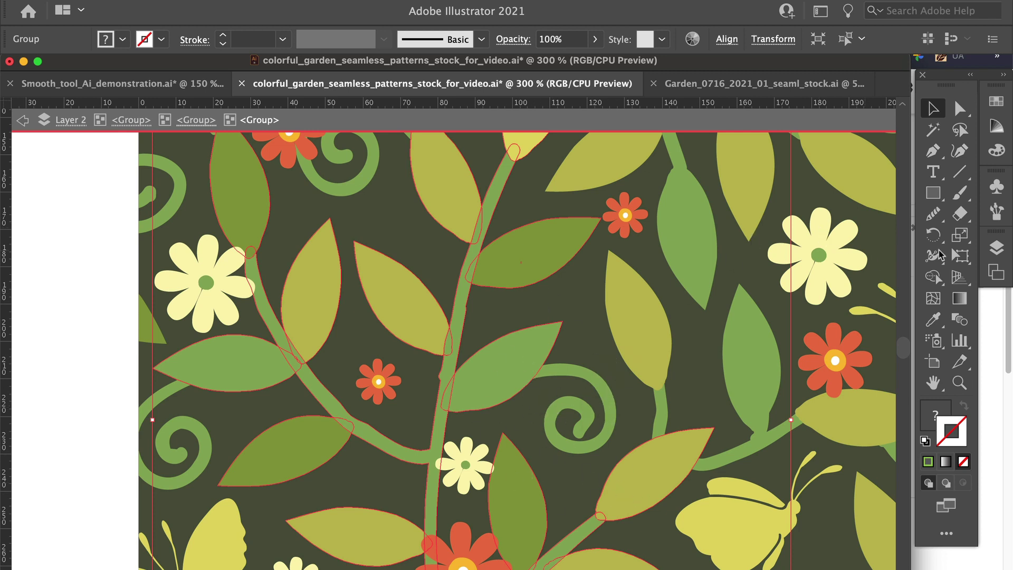
# Select all the pattern's vines, leaves and flowers so their anchor points show
pyautogui.click(933, 214)
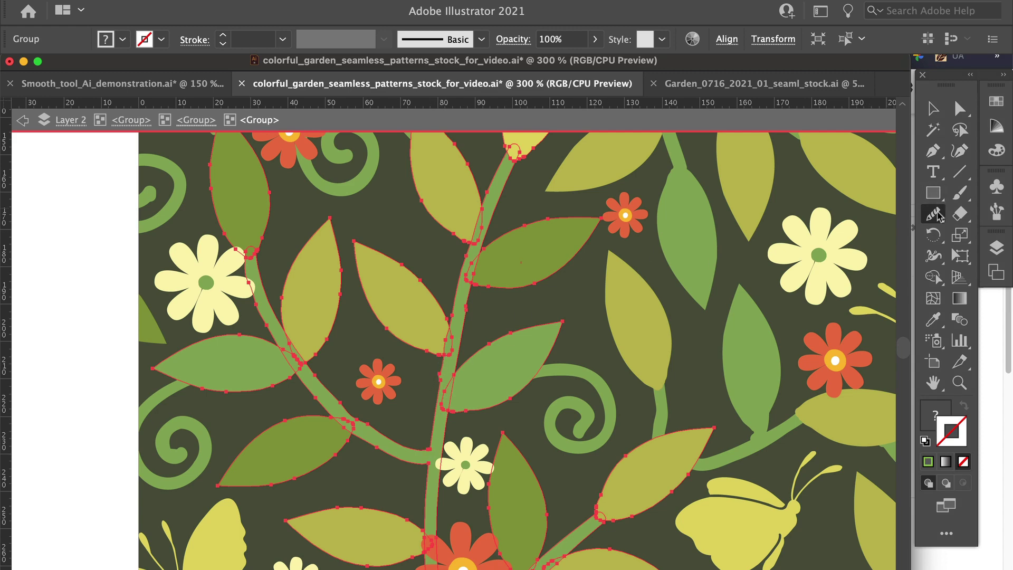
pyautogui.click(933, 128)
pyautogui.click(933, 108)
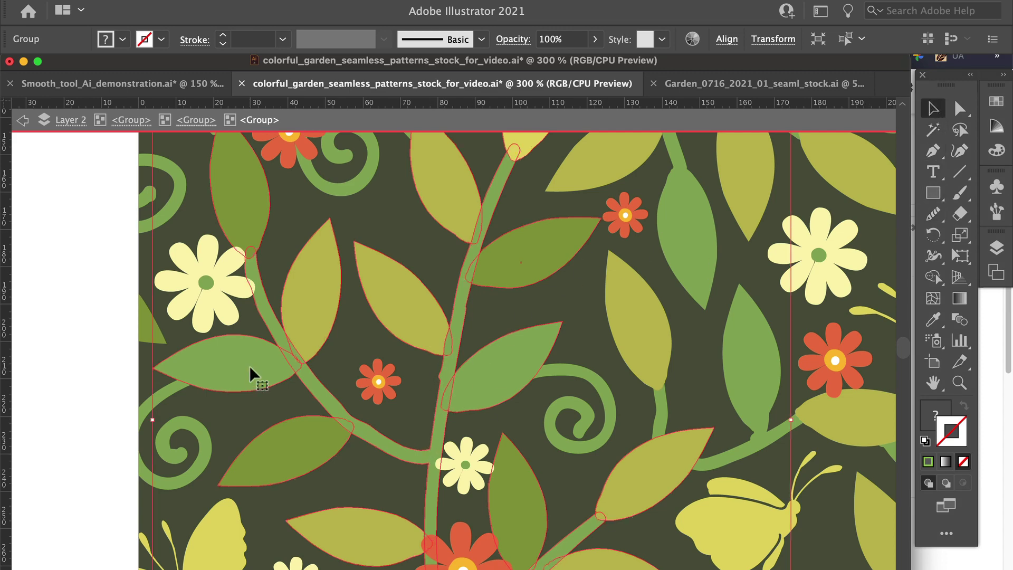
pyautogui.press('super+a')
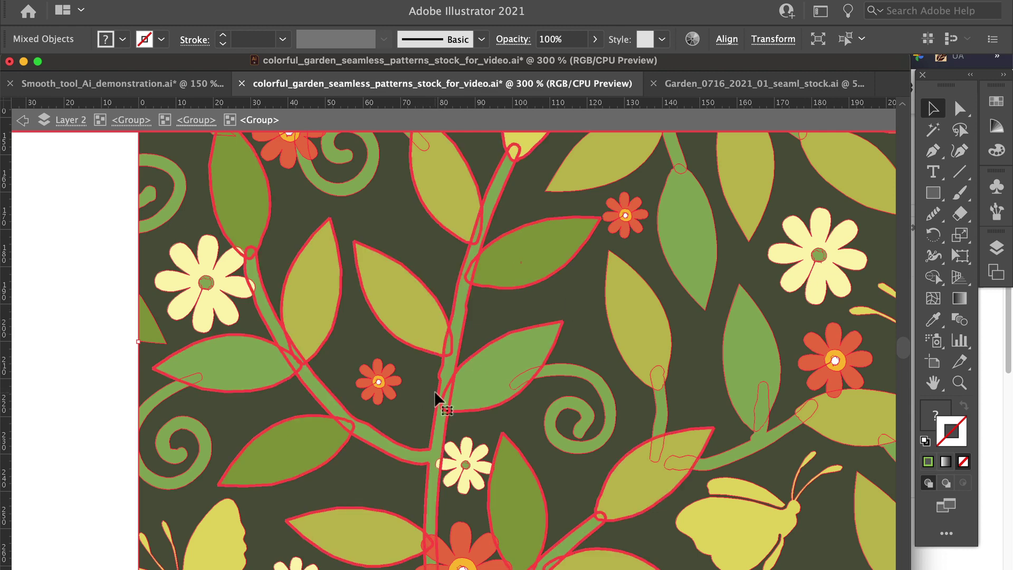
pyautogui.click(124, 378)
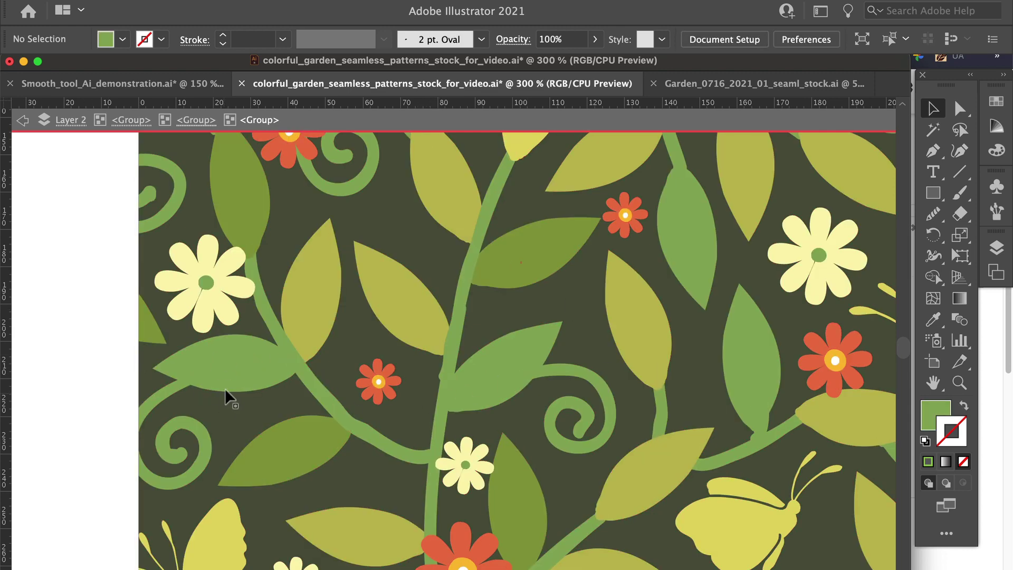
pyautogui.click(226, 390)
pyautogui.press('super+a')
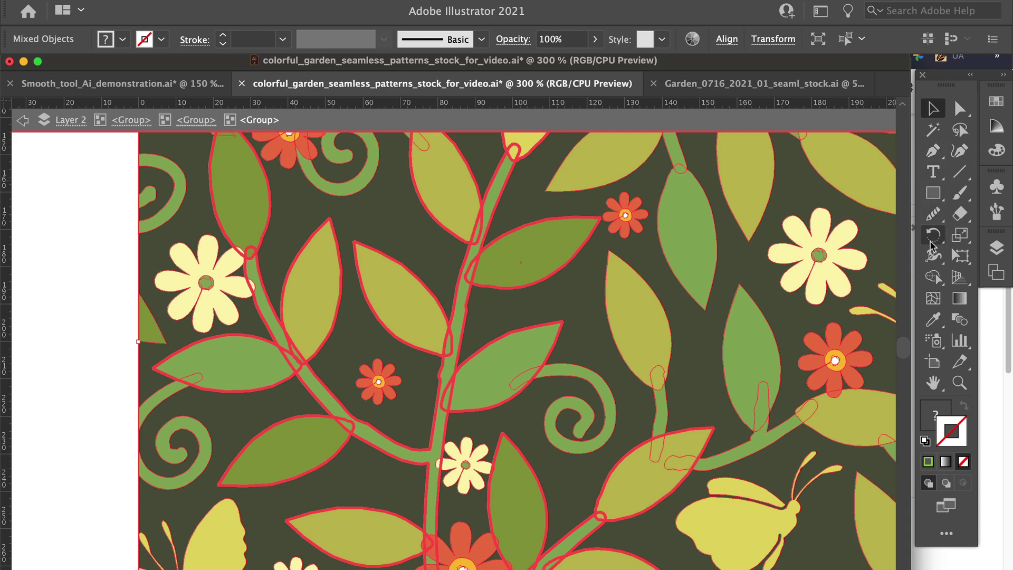
# Smooth the main vine stem's upper section, left branch and lower section
pyautogui.click(936, 217)
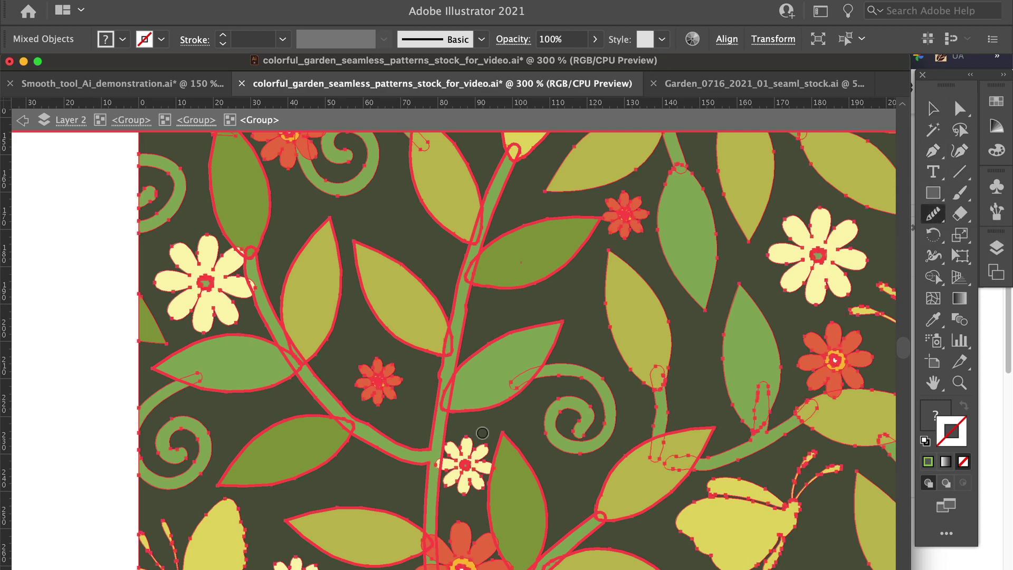
pyautogui.keyDown('super'); pyautogui.click(438, 385); pyautogui.keyUp('super')
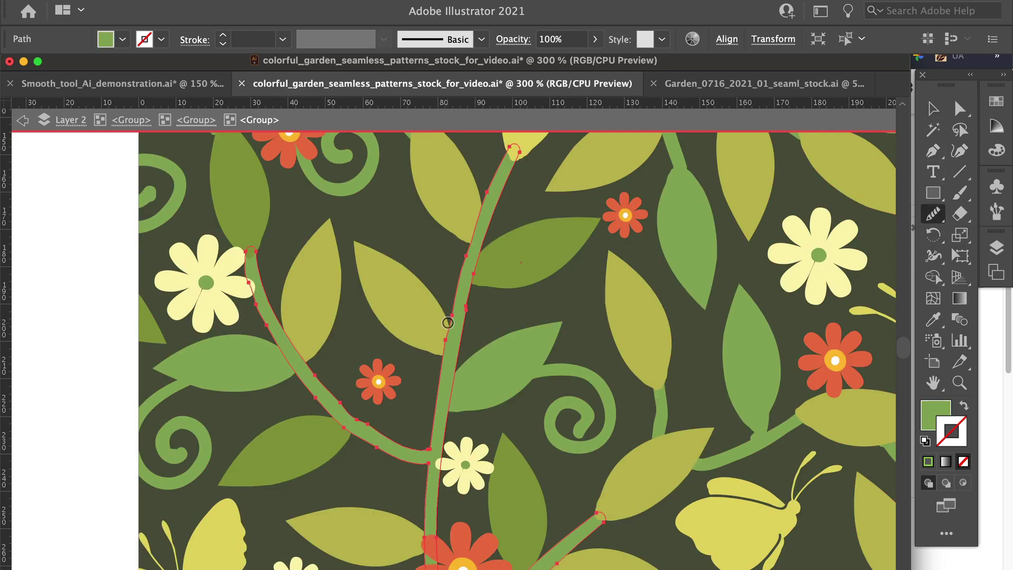
pyautogui.moveTo(468, 285); pyautogui.dragTo(434, 352)
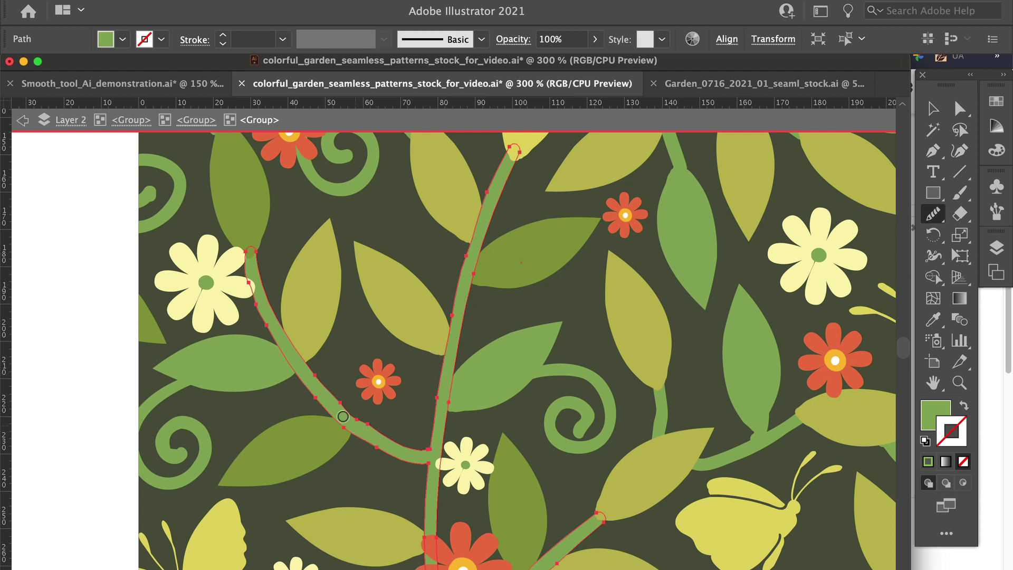
pyautogui.moveTo(343, 416)
pyautogui.mouseDown()
pyautogui.moveTo(372, 440)
pyautogui.moveTo(350, 406)
pyautogui.moveTo(385, 437)
pyautogui.mouseUp()
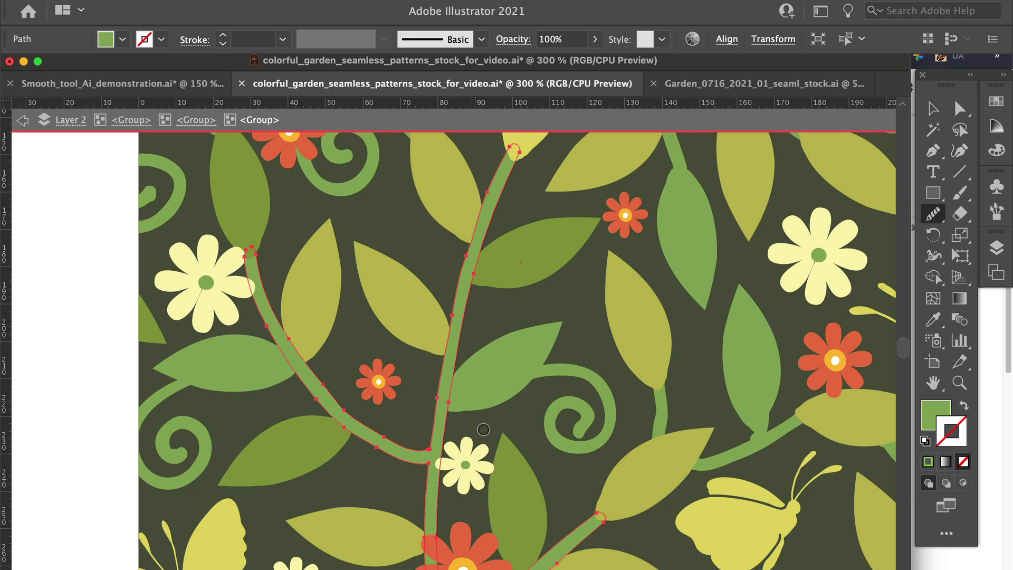
pyautogui.scroll(-3, 286, 443)
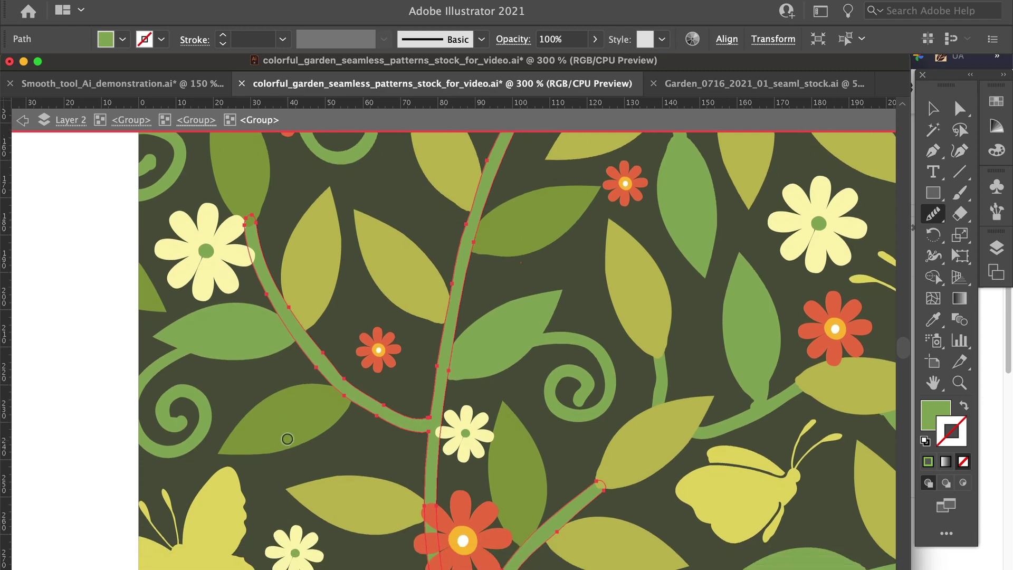
pyautogui.scroll(-10, 287, 438)
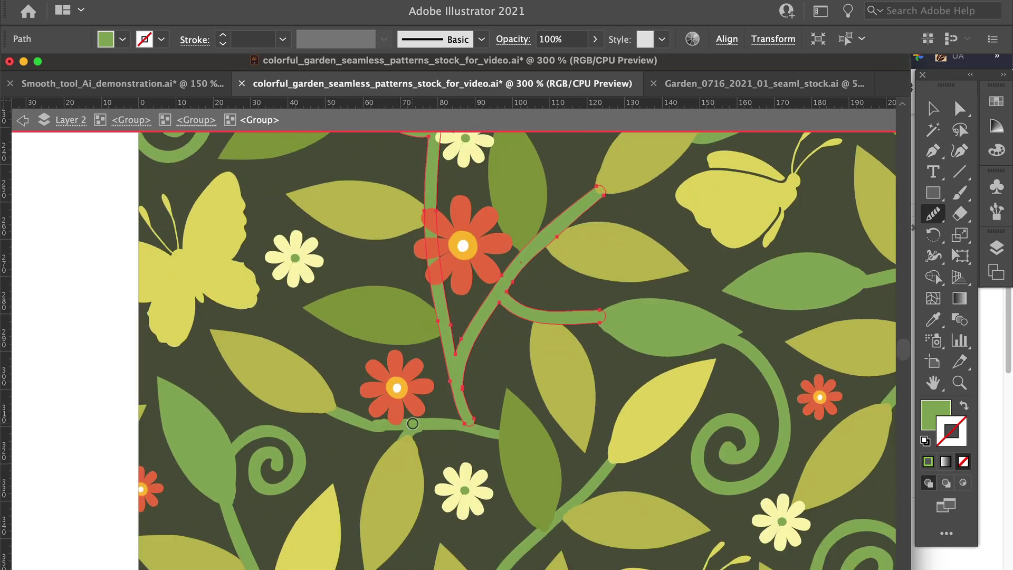
pyautogui.scroll(-2, 412, 423)
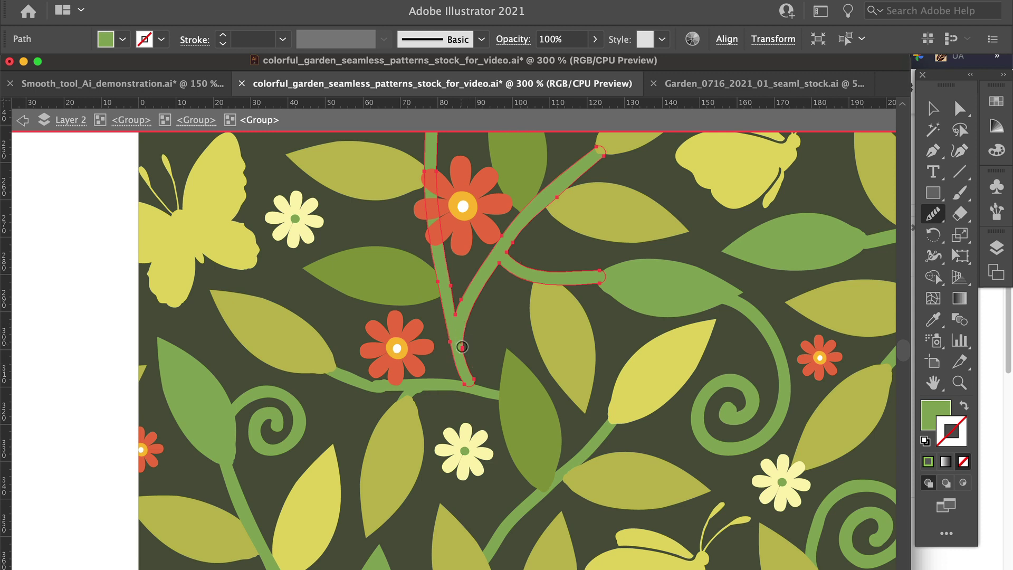
pyautogui.moveTo(461, 347); pyautogui.dragTo(486, 302)
# Smooth the curve of the horizontal green stem
pyautogui.press('super+a')
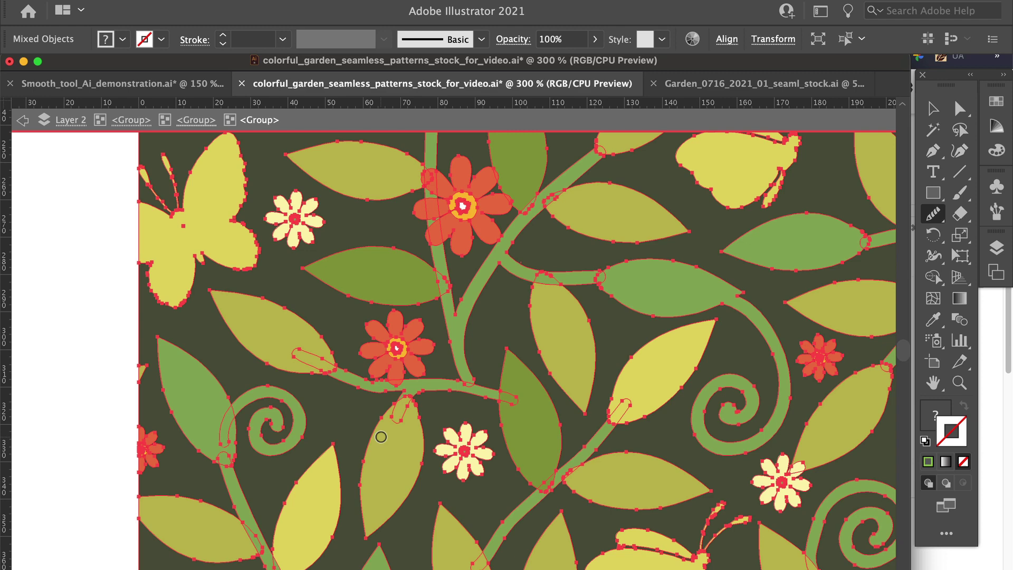
pyautogui.keyDown('super'); pyautogui.click(366, 380); pyautogui.keyUp('super')
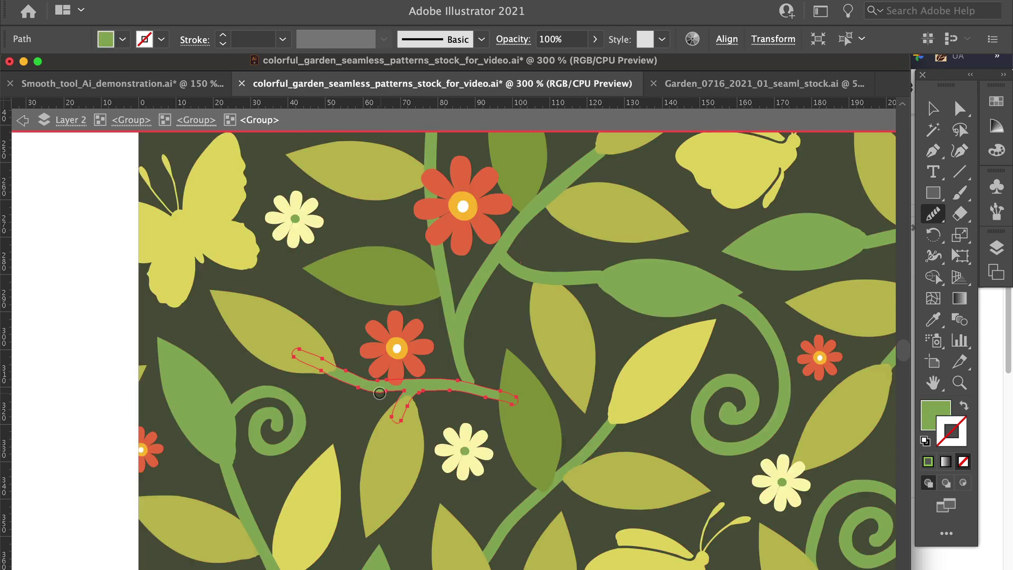
pyautogui.moveTo(405, 376); pyautogui.dragTo(415, 402)
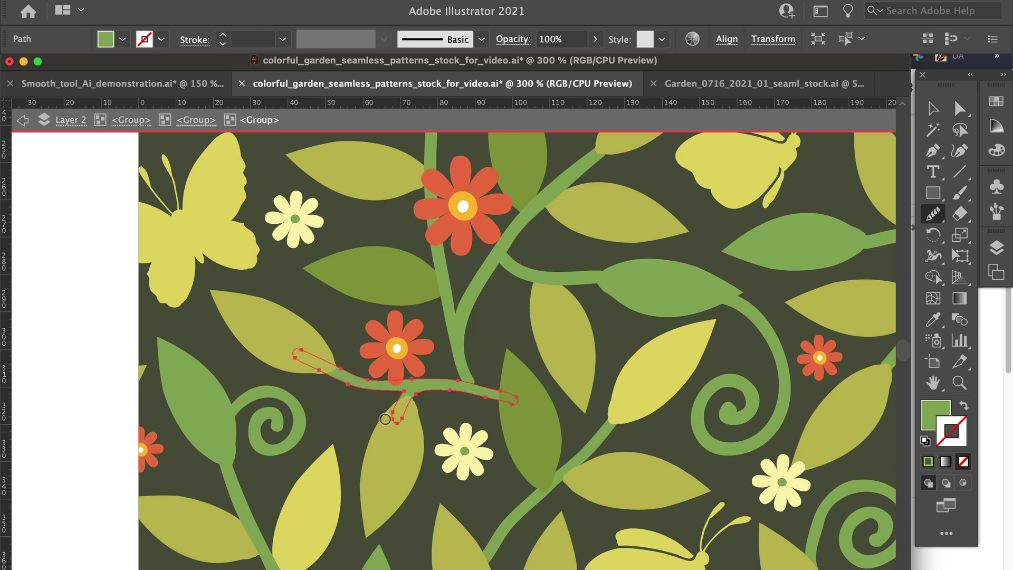
pyautogui.scroll(-2, 416, 446)
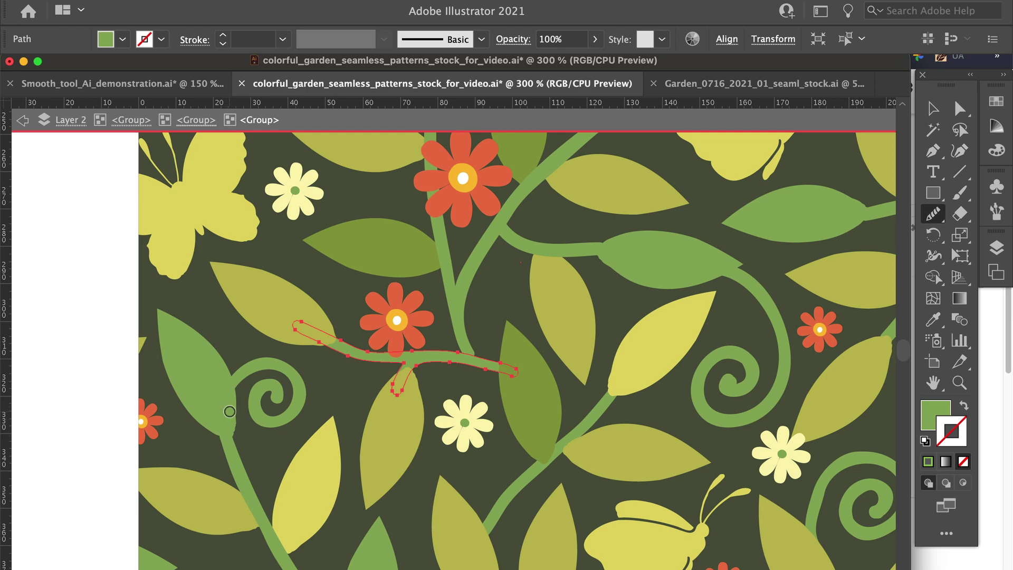
# Pick out the left green, yellow and olive leaves, smoothing the olive leaf's left edge
pyautogui.press('super+a')
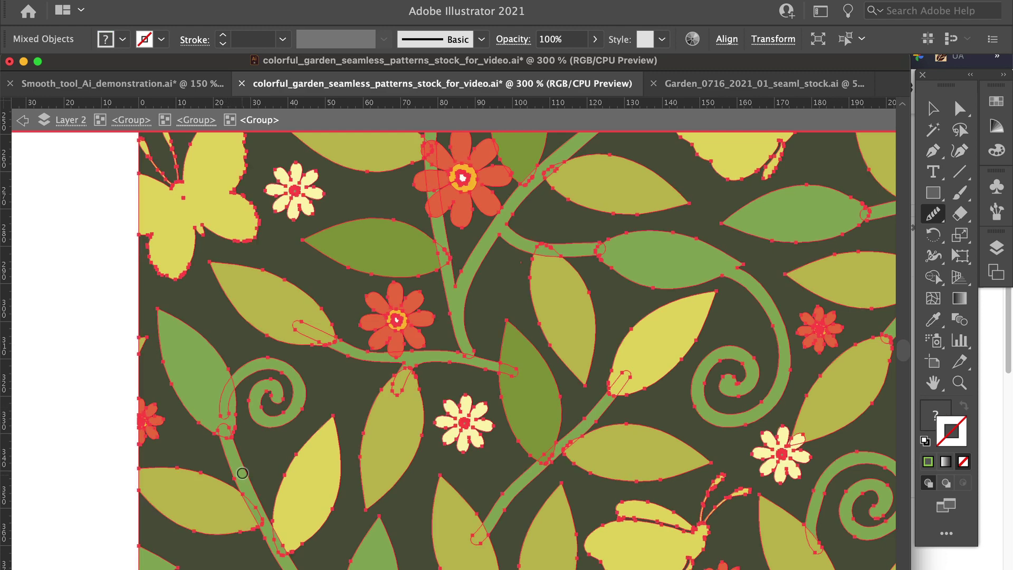
pyautogui.keyDown('super'); pyautogui.click(234, 429); pyautogui.keyUp('super')
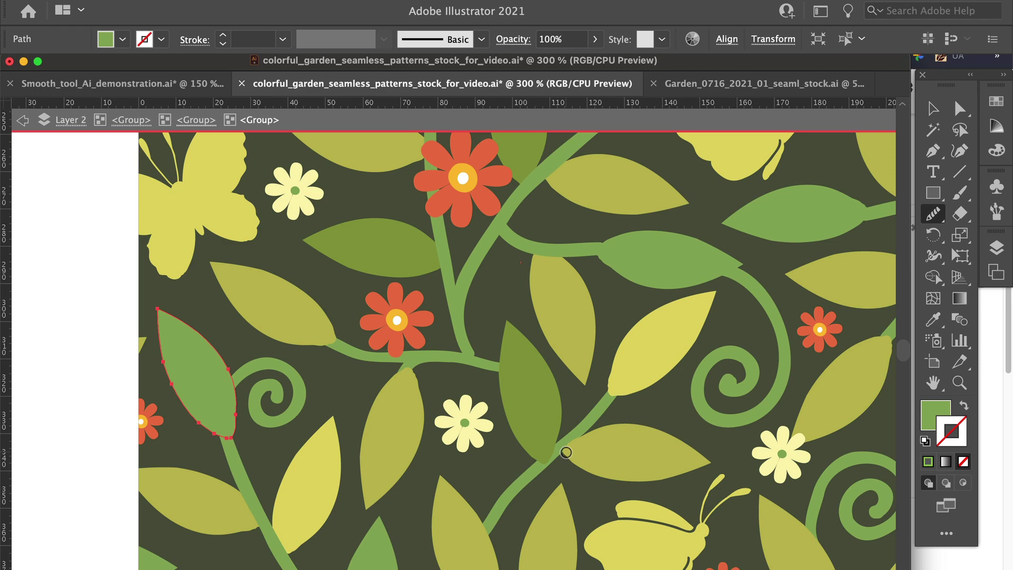
pyautogui.scroll(-2, 570, 437)
pyautogui.press('super+a')
pyautogui.keyDown('super'); pyautogui.click(619, 373); pyautogui.keyUp('super')
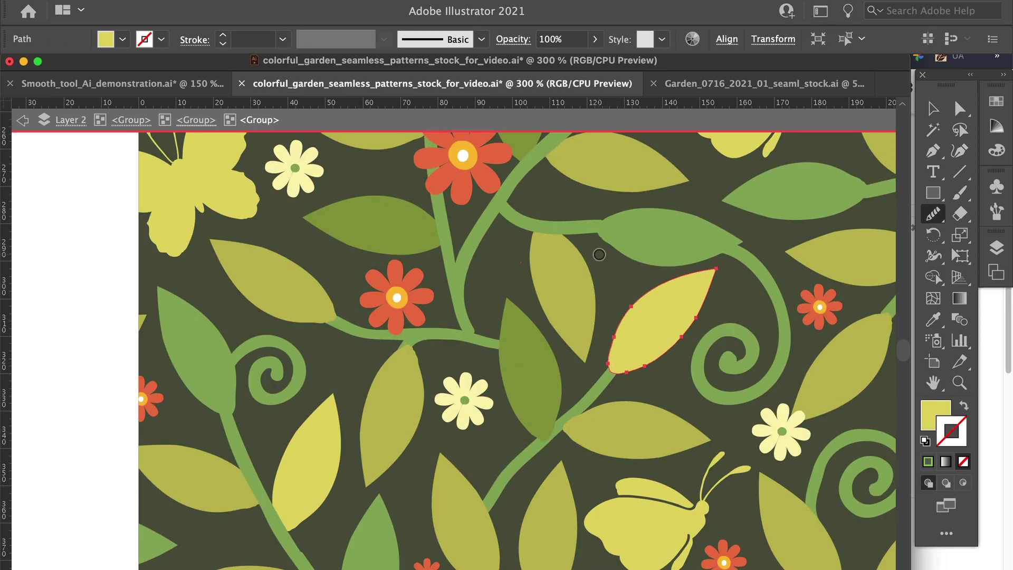
pyautogui.press('super+a')
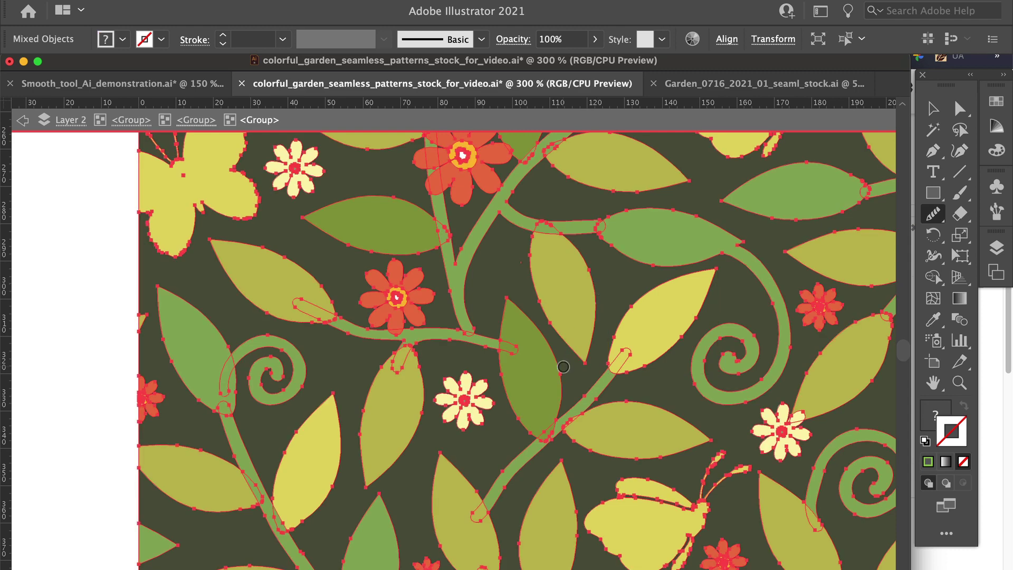
pyautogui.keyDown('super'); pyautogui.click(395, 422); pyautogui.keyUp('super')
pyautogui.scroll(-5, 394, 422)
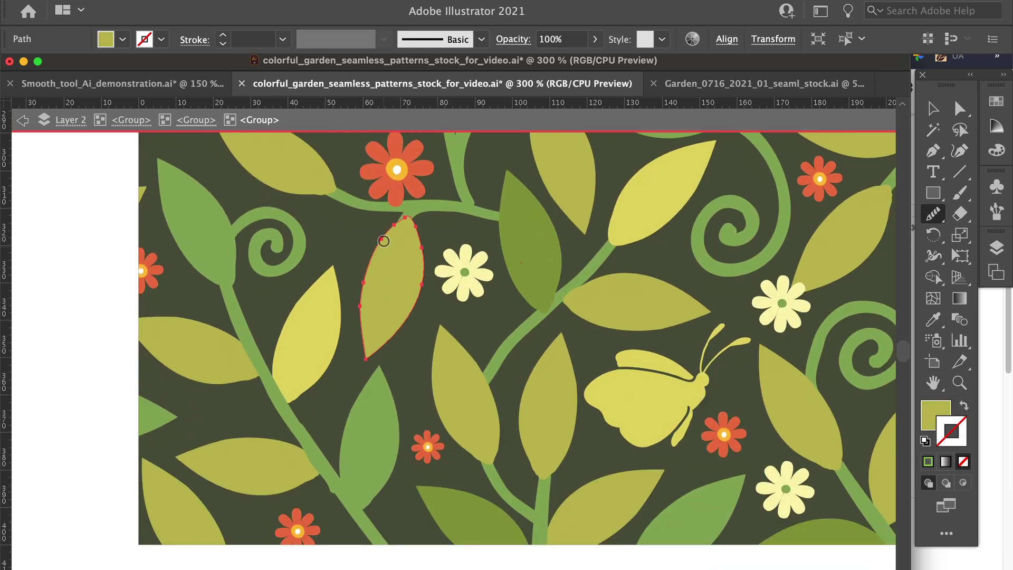
pyautogui.moveTo(384, 241)
pyautogui.mouseDown()
pyautogui.moveTo(366, 343)
pyautogui.moveTo(409, 241)
pyautogui.moveTo(411, 296)
pyautogui.moveTo(410, 248)
pyautogui.mouseUp()
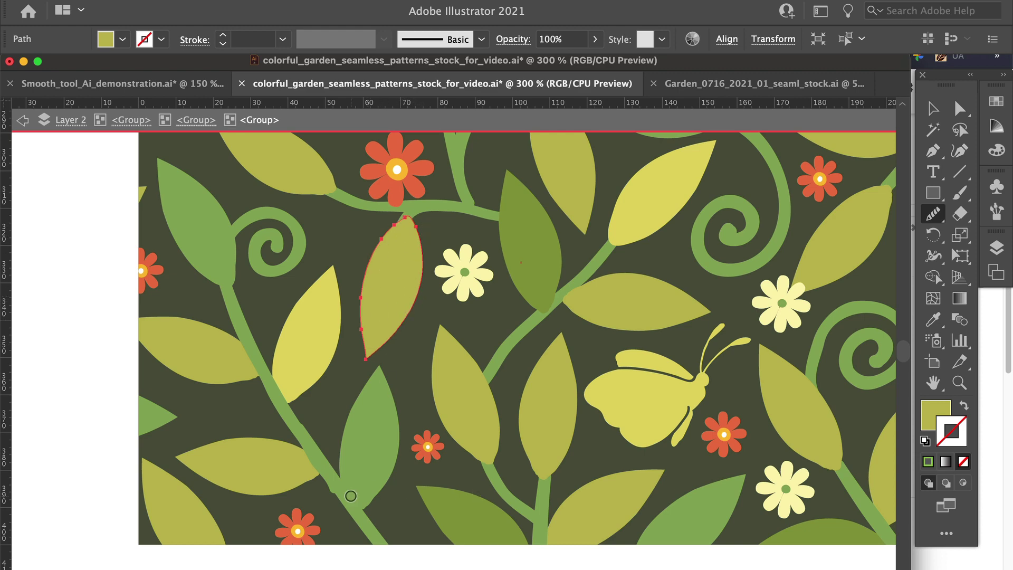
pyautogui.press('super+a')
# Smooth two lower stretches of the long left vine stem
pyautogui.keyDown('super'); pyautogui.click(314, 457); pyautogui.keyUp('super')
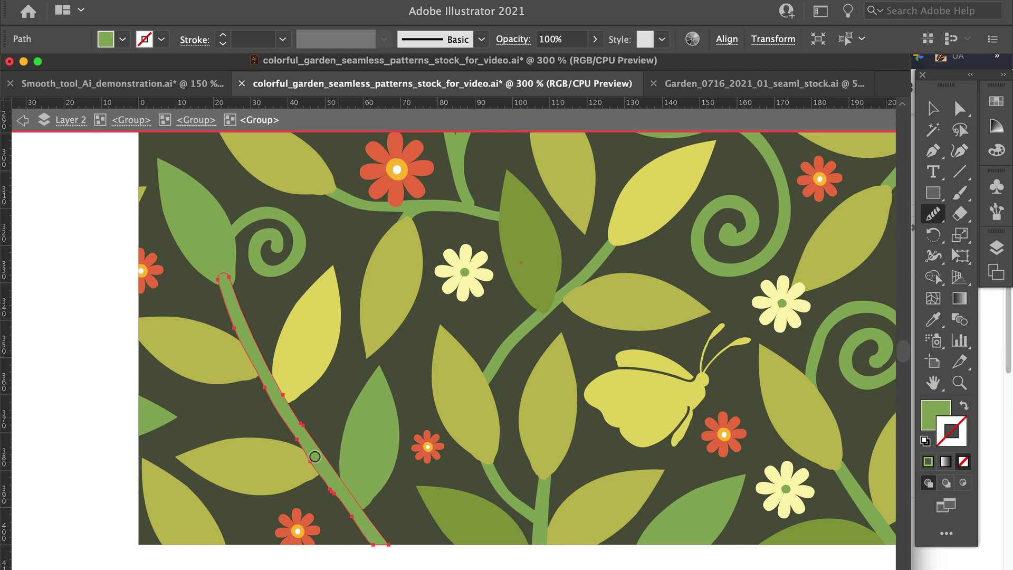
pyautogui.moveTo(324, 492); pyautogui.dragTo(337, 506)
pyautogui.moveTo(287, 403); pyautogui.dragTo(337, 511)
# Pan to the right side of the pattern and smooth the branching green stem's lower trunk
pyautogui.click(932, 382)
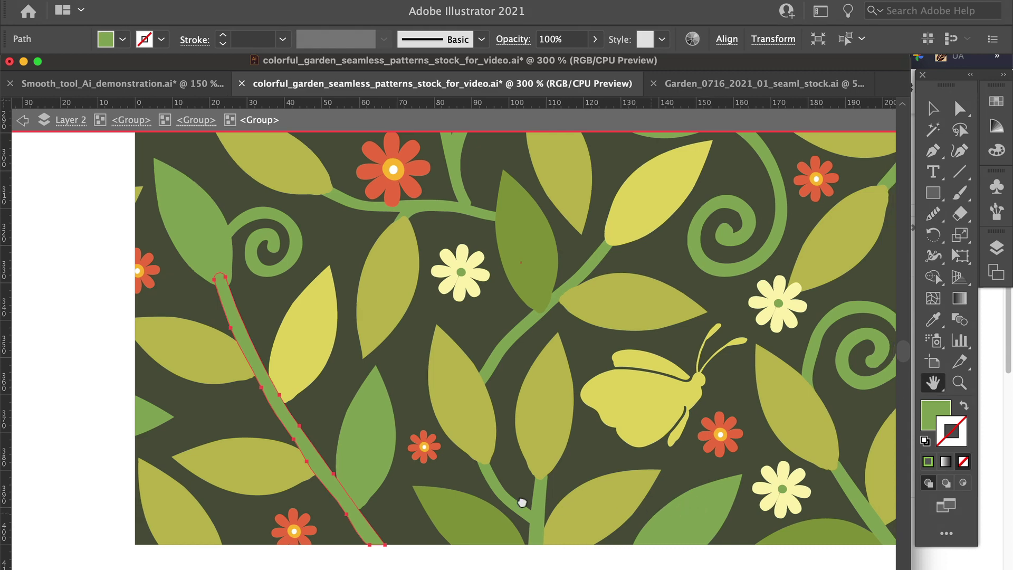
pyautogui.moveTo(523, 499); pyautogui.dragTo(296, 482)
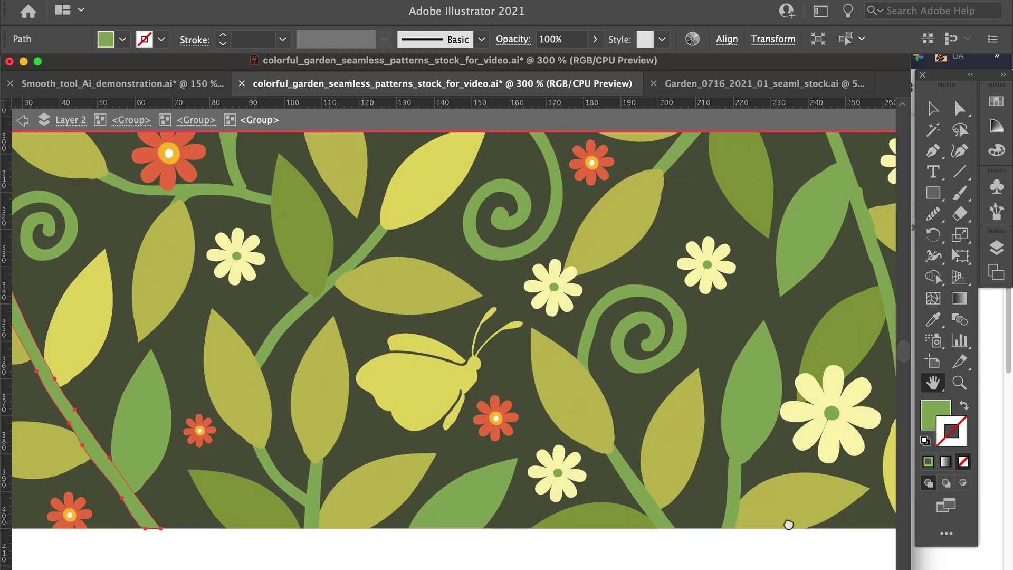
pyautogui.moveTo(789, 525); pyautogui.dragTo(398, 495)
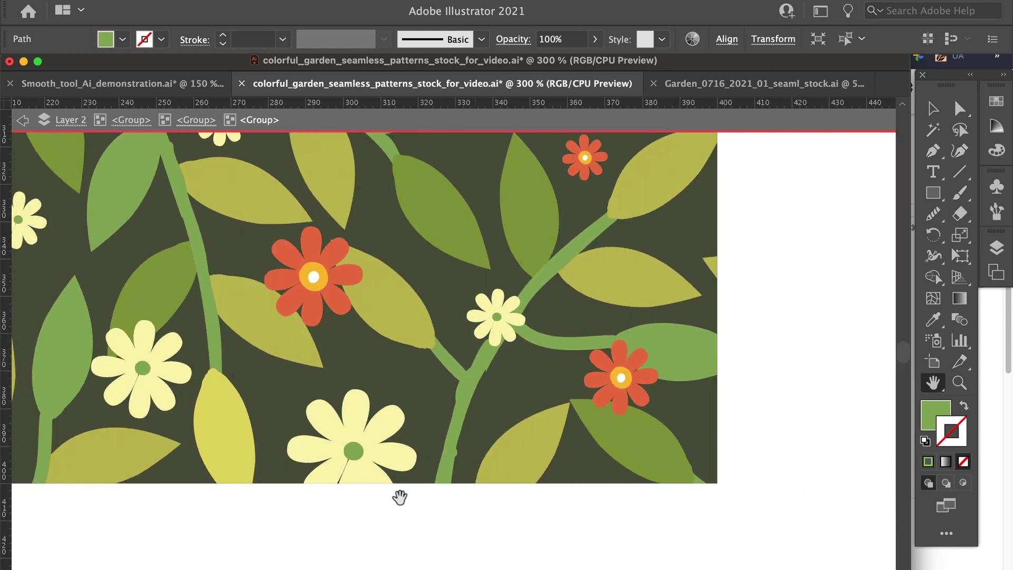
pyautogui.click(932, 109)
pyautogui.click(554, 407)
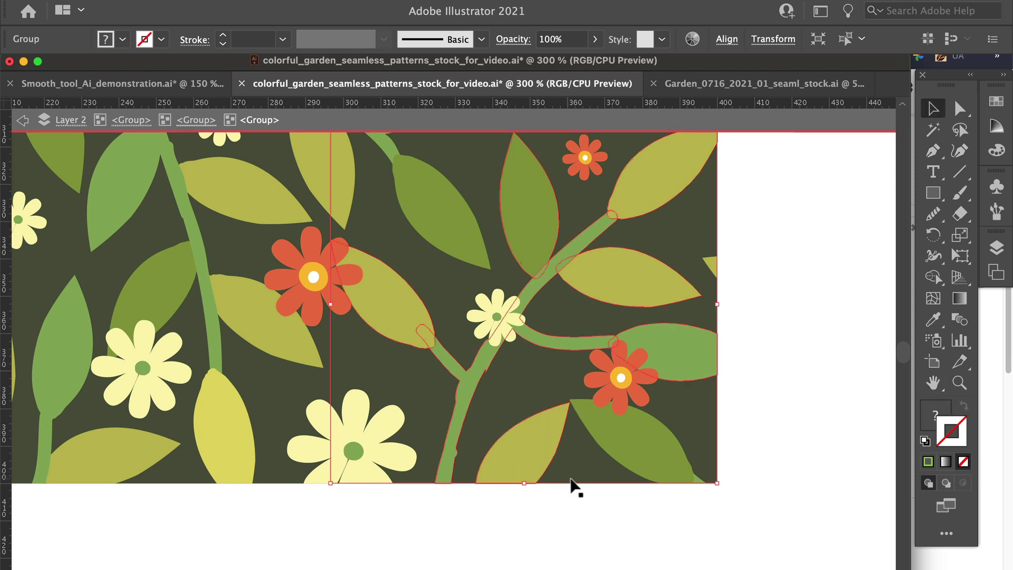
pyautogui.press('super+a')
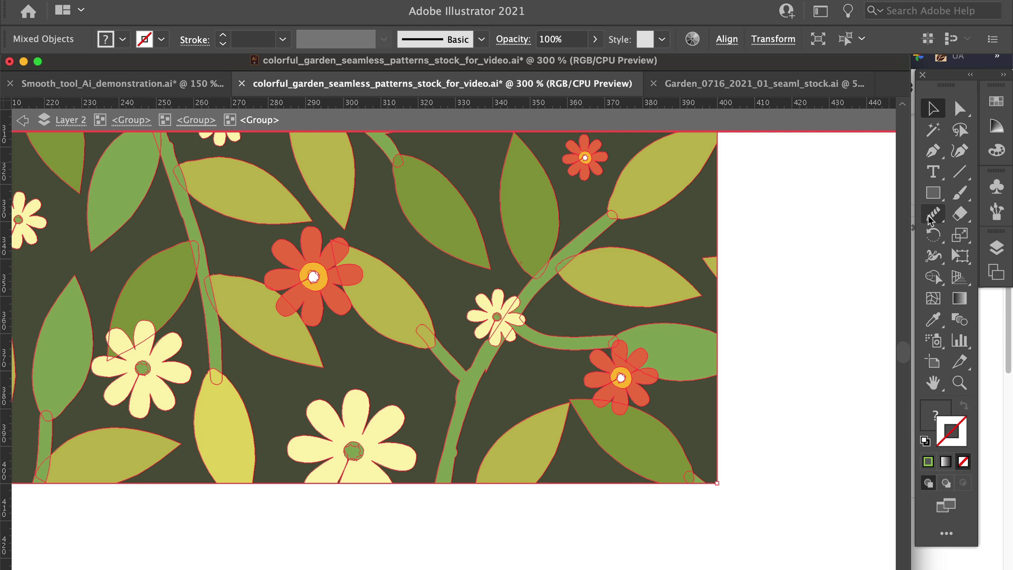
pyautogui.click(933, 213)
pyautogui.keyDown('super'); pyautogui.click(487, 359); pyautogui.keyUp('super')
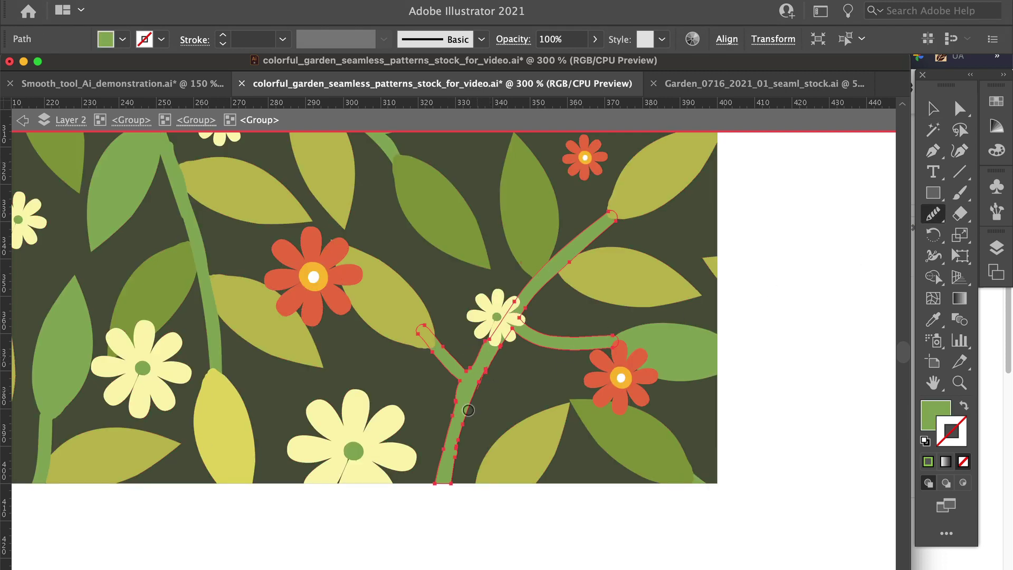
pyautogui.moveTo(468, 410)
pyautogui.mouseDown()
pyautogui.moveTo(489, 339)
pyautogui.moveTo(464, 406)
pyautogui.moveTo(481, 371)
pyautogui.moveTo(454, 389)
pyautogui.mouseUp()
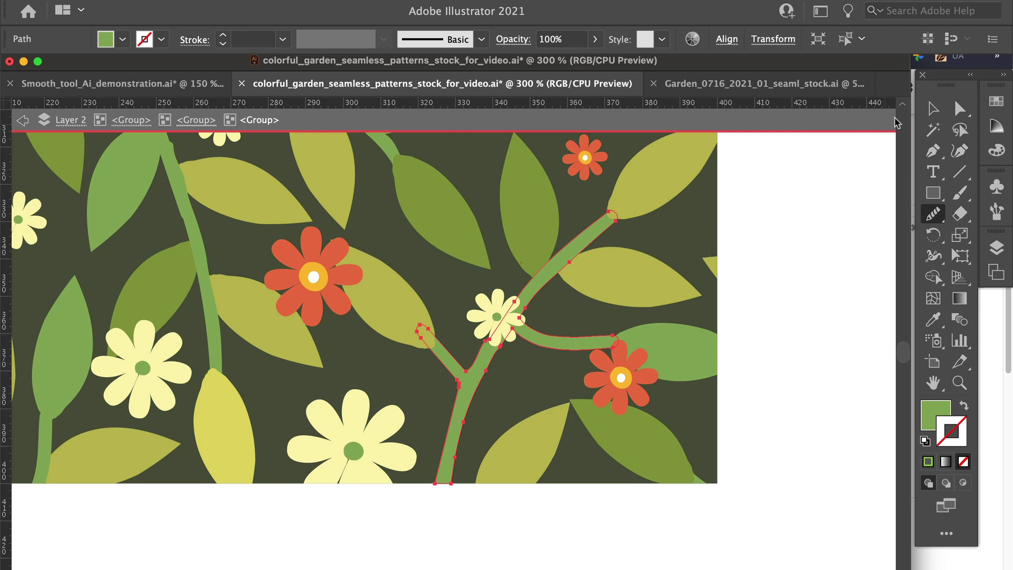
# Zoom out step by step to review the whole smoothed garden pattern
pyautogui.press('a')
pyautogui.scroll(2, 296, 403)
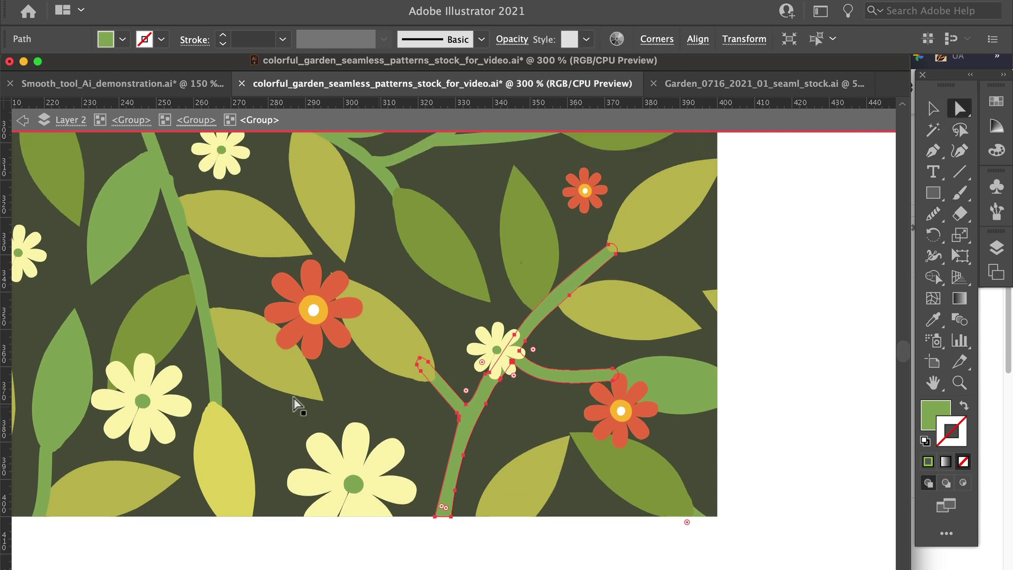
pyautogui.scroll(4, 232, 364)
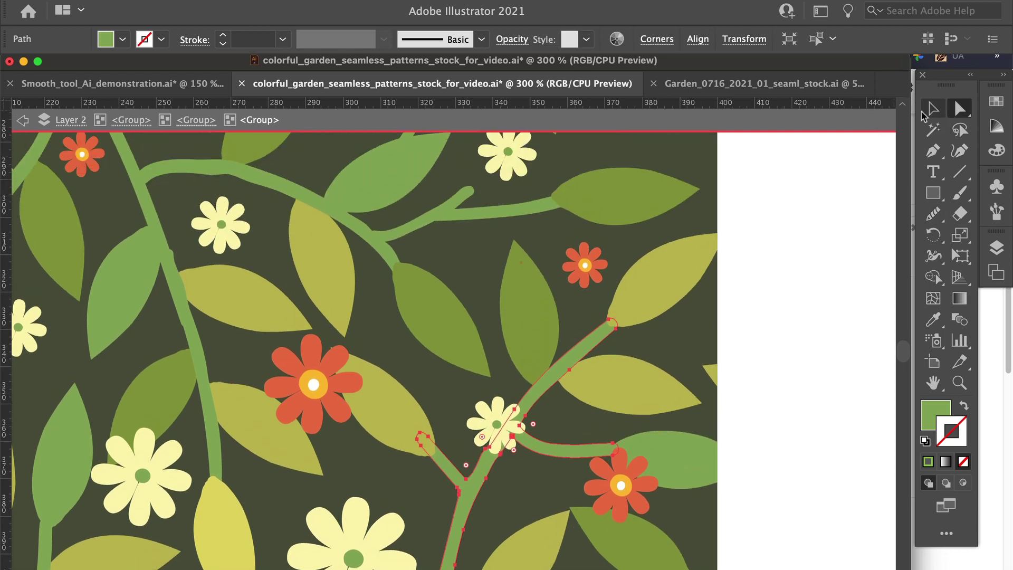
pyautogui.click(802, 334)
pyautogui.click(959, 383)
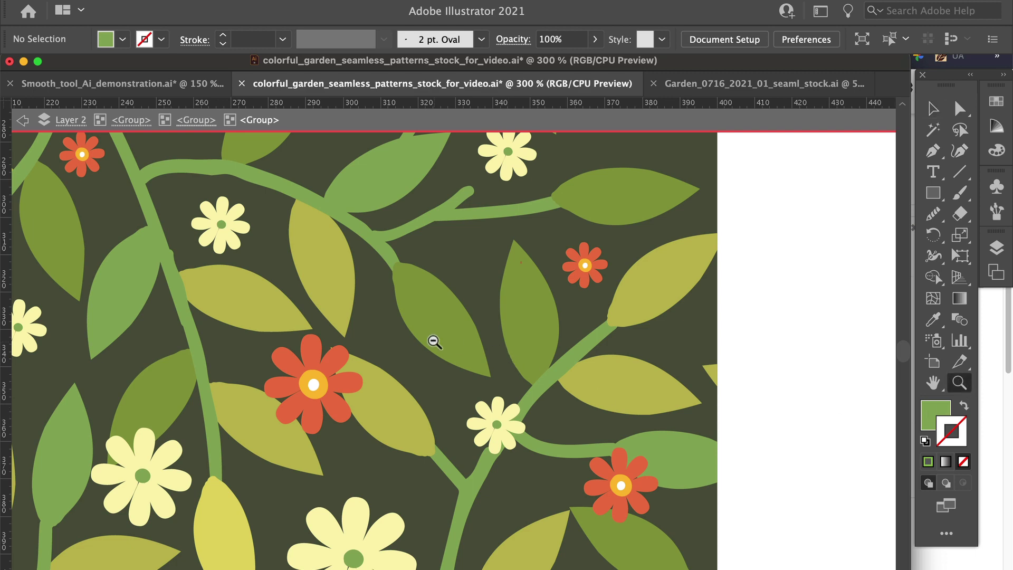
pyautogui.keyDown('alt'); pyautogui.click(327, 346); pyautogui.keyUp('alt')
pyautogui.keyDown('alt'); pyautogui.click(276, 312); pyautogui.keyUp('alt')
pyautogui.keyDown('alt'); pyautogui.click(441, 323); pyautogui.keyUp('alt')
pyautogui.keyDown('alt'); pyautogui.click(543, 302); pyautogui.keyUp('alt')
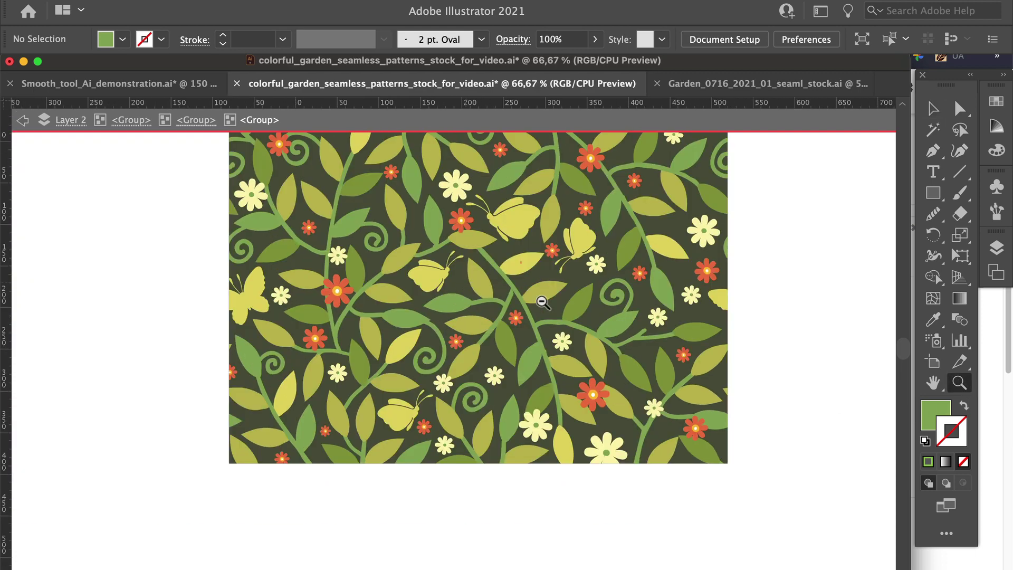
# Return to 100% zoom and bring up the navy-blue Garden_0716_2021_01_seaml_stock.ai pattern
pyautogui.click(458, 285)
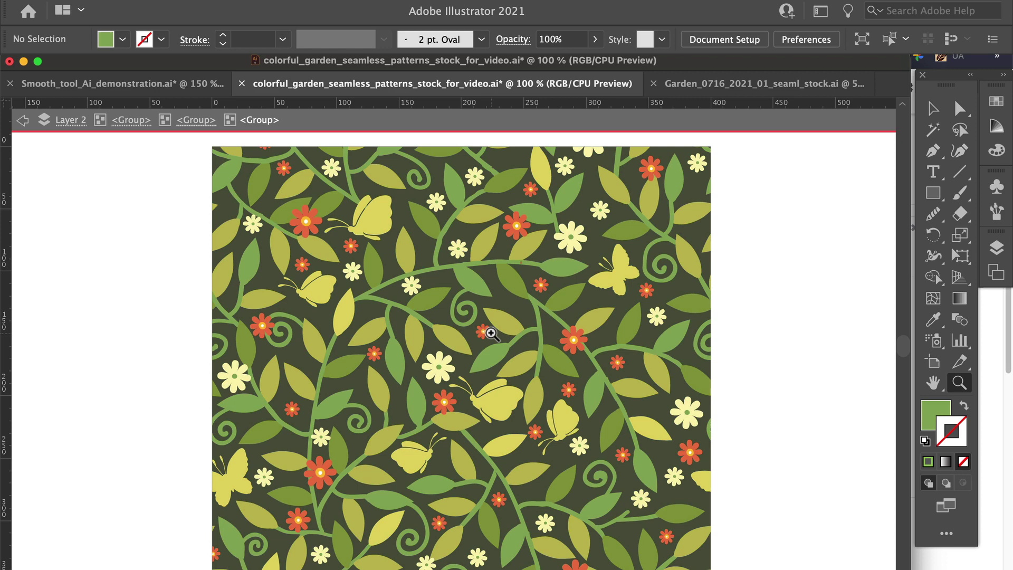
pyautogui.scroll(-1, 490, 334)
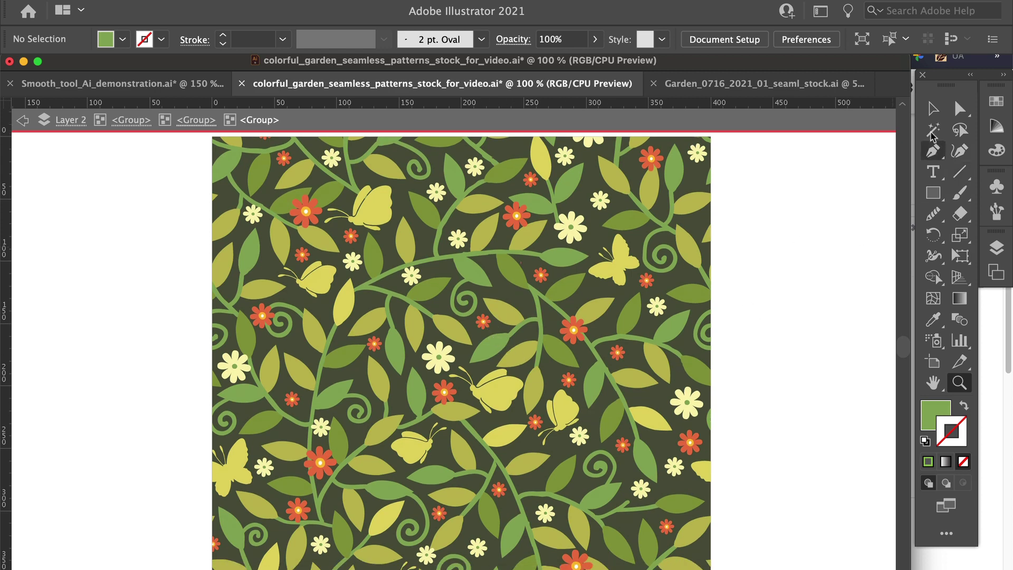
pyautogui.click(933, 109)
pyautogui.click(749, 84)
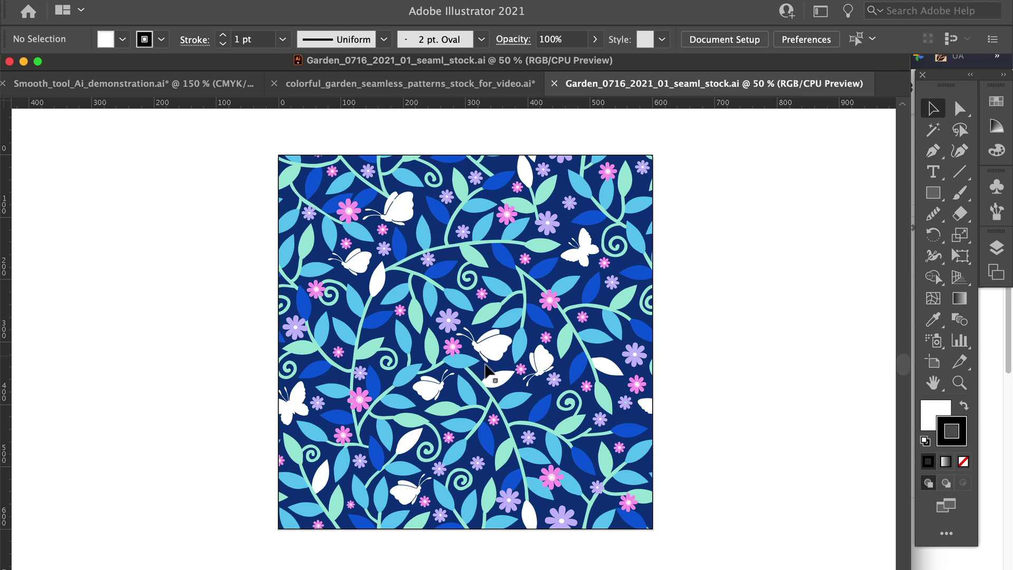
# Inspect the blue pattern at 100% zoom, then switch to the Spoonflower 'Blue garden and butterflies' page
pyautogui.click(959, 382)
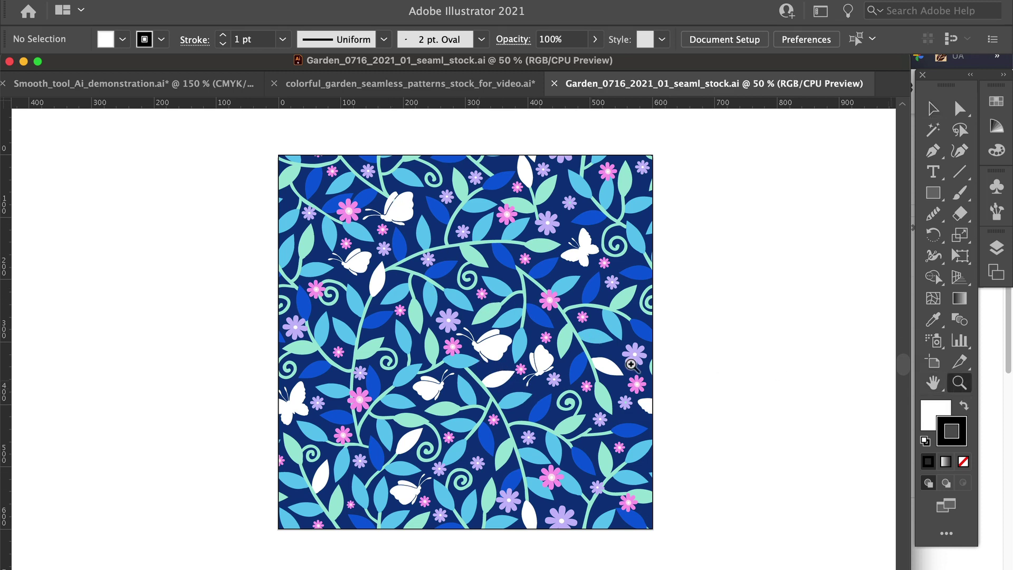
pyautogui.click(519, 315)
pyautogui.click(393, 375)
pyautogui.scroll(-6, 405, 351)
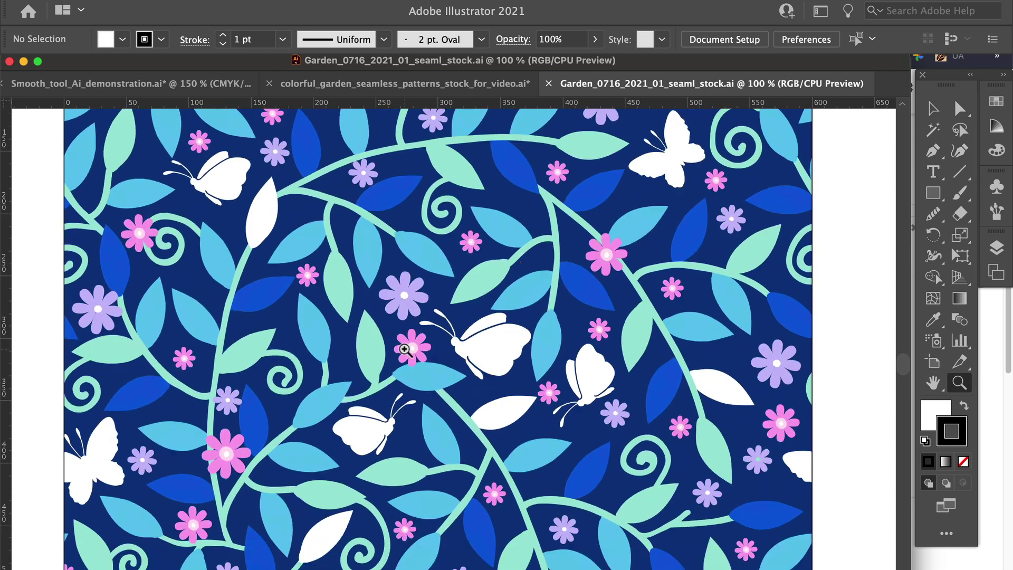
pyautogui.scroll(-4, 408, 353)
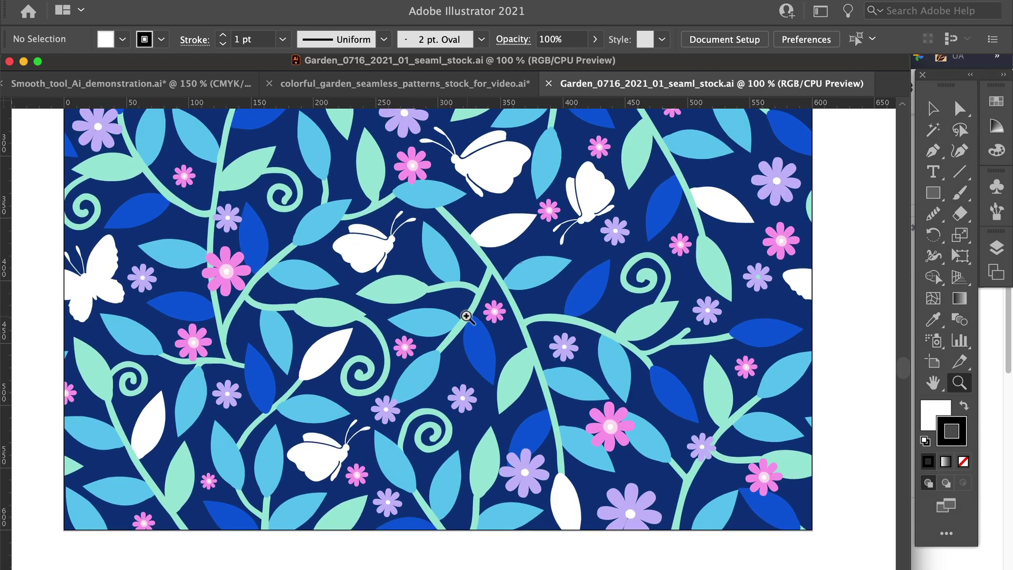
pyautogui.scroll(4, 467, 318)
pyautogui.press('super+Tab')
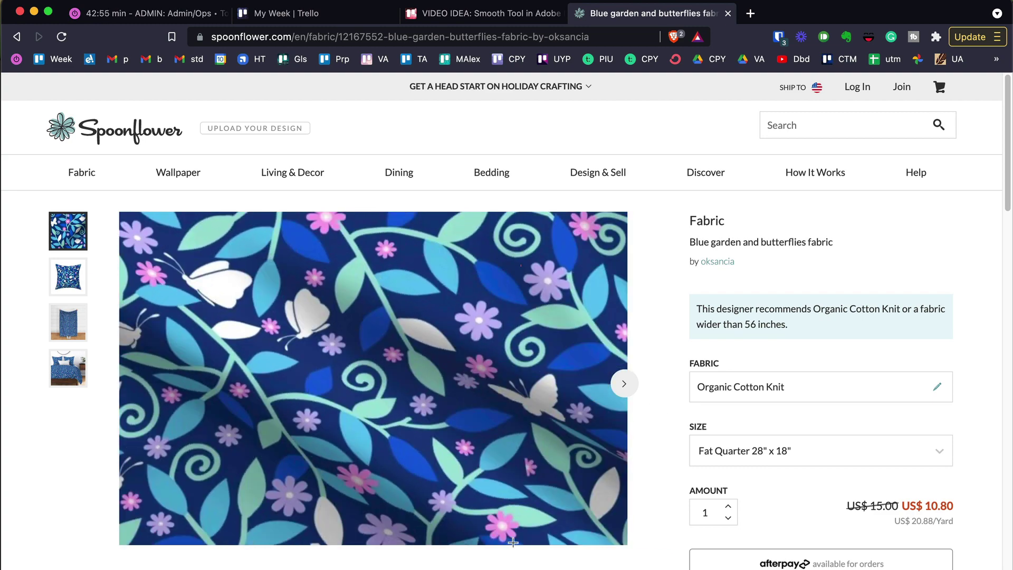
# Show the navy garden fabric on the pillow, hanging-cloth and bed mockups in turn
pyautogui.click(69, 278)
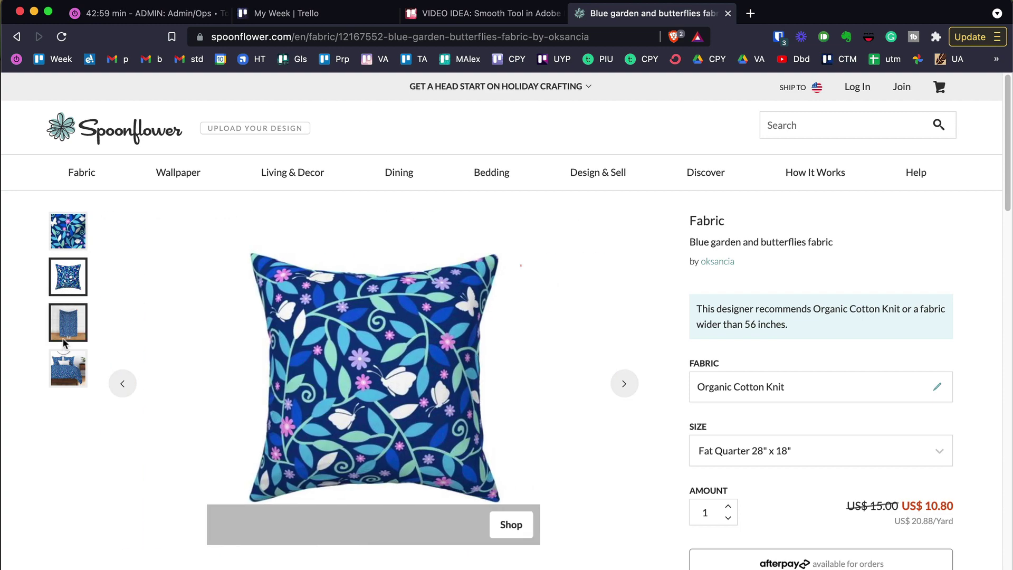
pyautogui.click(64, 330)
pyautogui.click(67, 372)
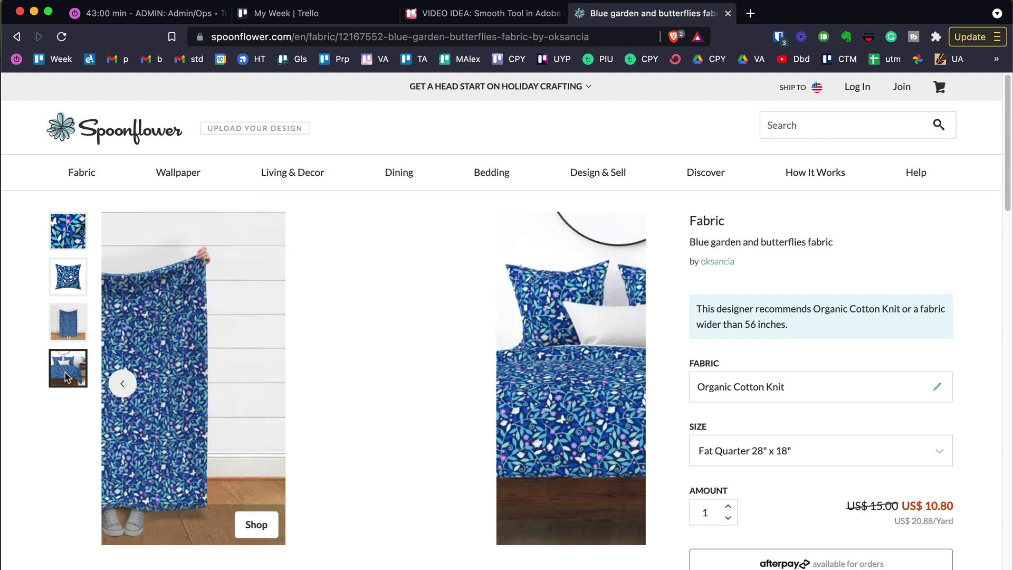